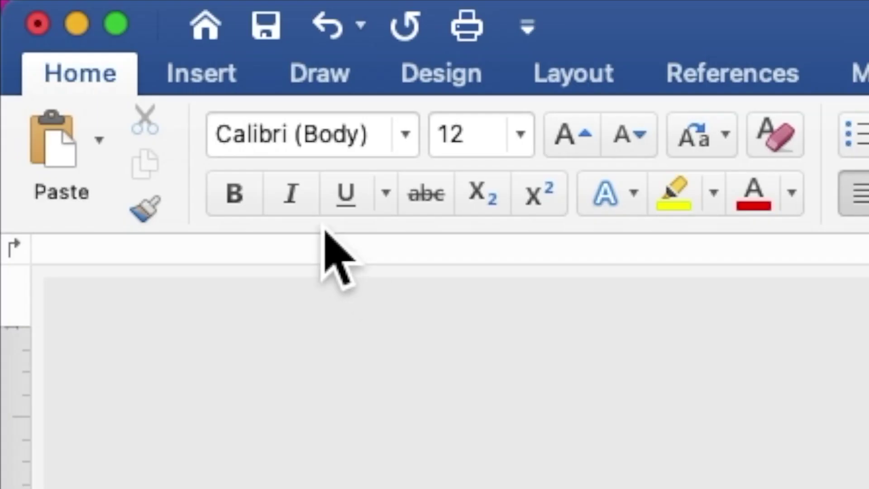
Insert BURGUNDY ROSES BACKGROUND.jpg from the Desktop's BURGUNDY ROSES WED folder onto the page.
{"action": "left_click", "coordinate": [216, 82]}
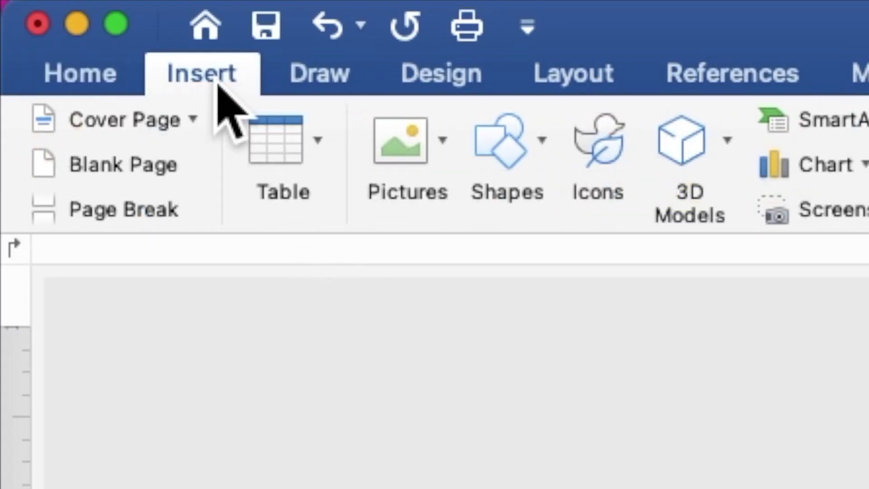
{"action": "left_click", "coordinate": [395, 144]}
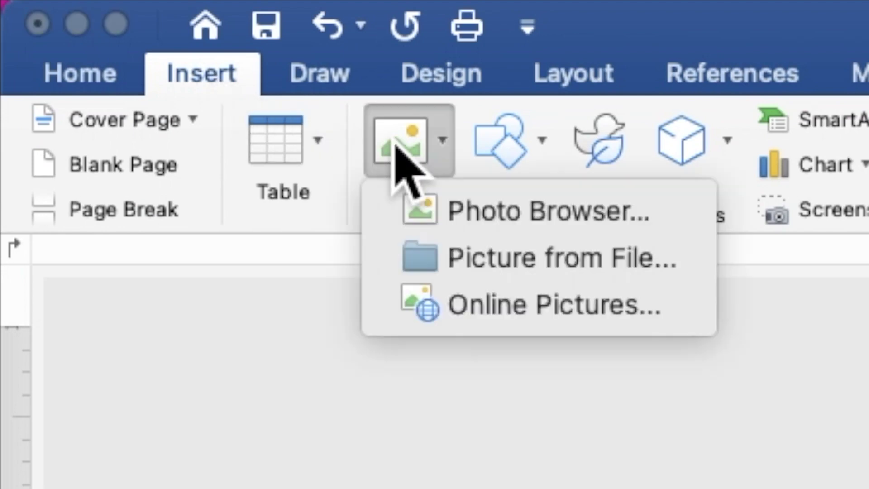
{"action": "left_click", "coordinate": [489, 259]}
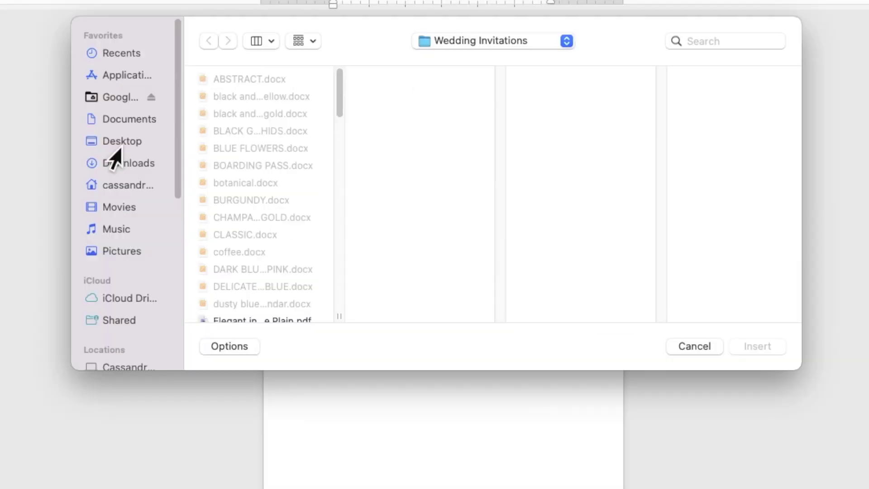
{"action": "left_click", "coordinate": [183, 168]}
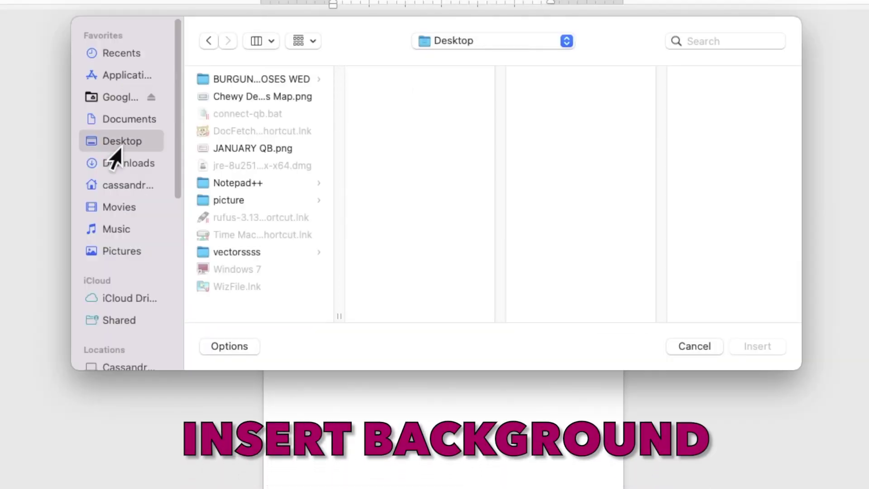
{"action": "left_click", "coordinate": [224, 80]}
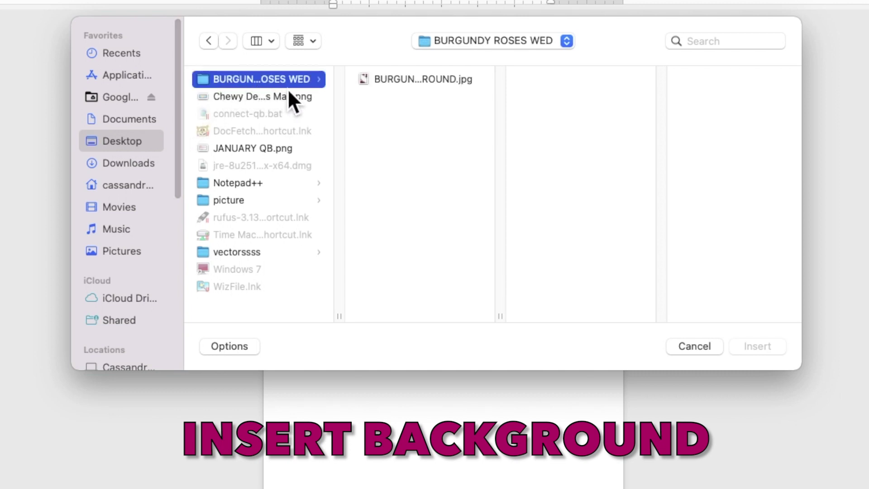
{"action": "left_click", "coordinate": [380, 81]}
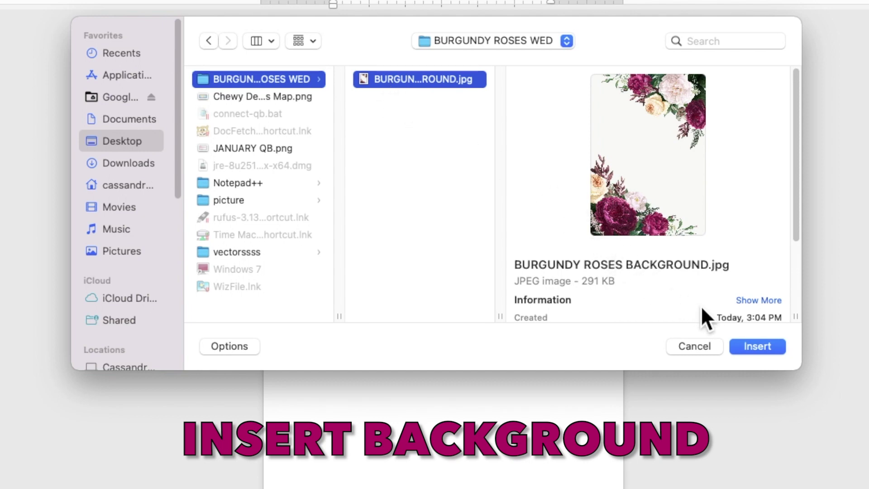
{"action": "left_click", "coordinate": [748, 347]}
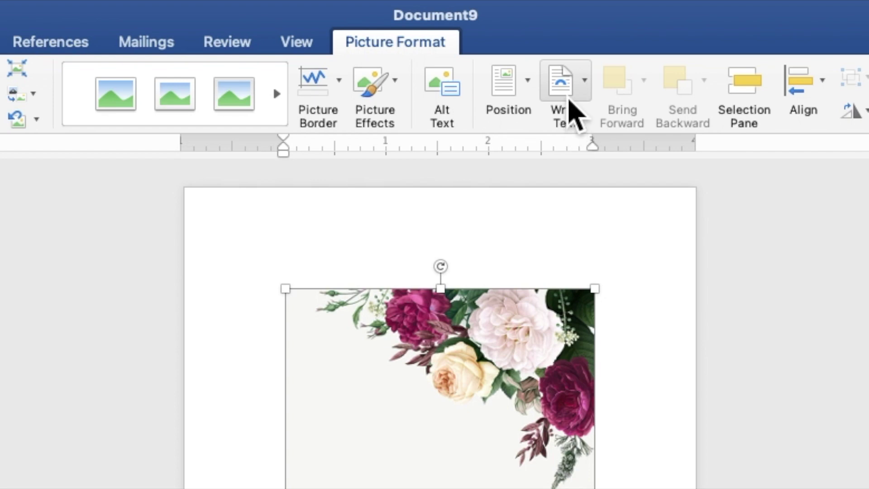
Set the floral picture behind text, align it top-left, and stretch it to 7.2" by 5.14".
{"action": "left_click", "coordinate": [507, 34]}
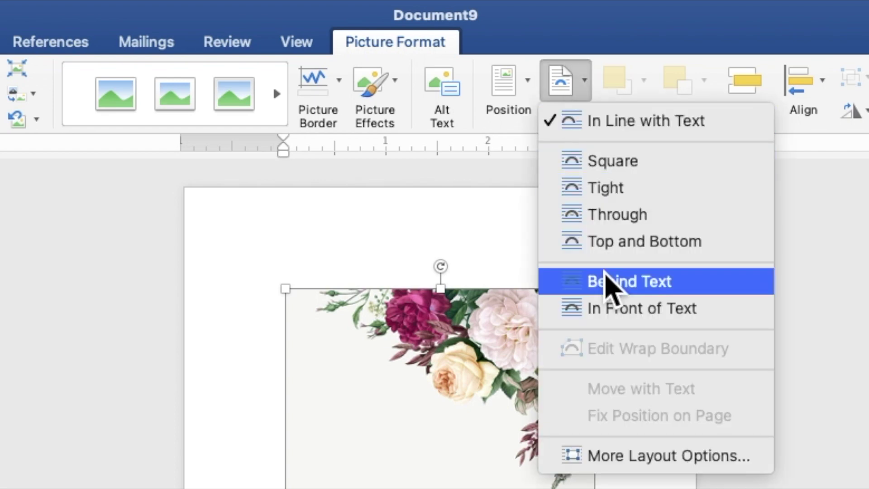
{"action": "left_click", "coordinate": [612, 287]}
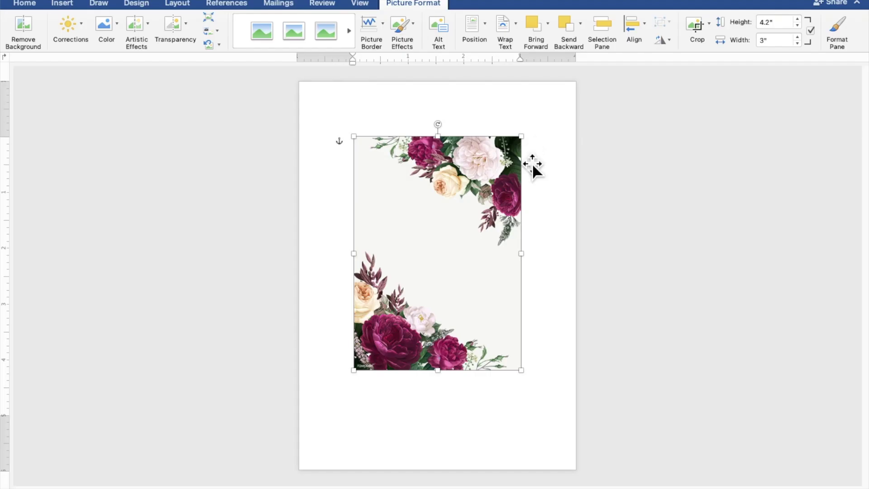
{"action": "left_click_drag", "start_coordinate": [497, 335], "coordinate": [442, 281]}
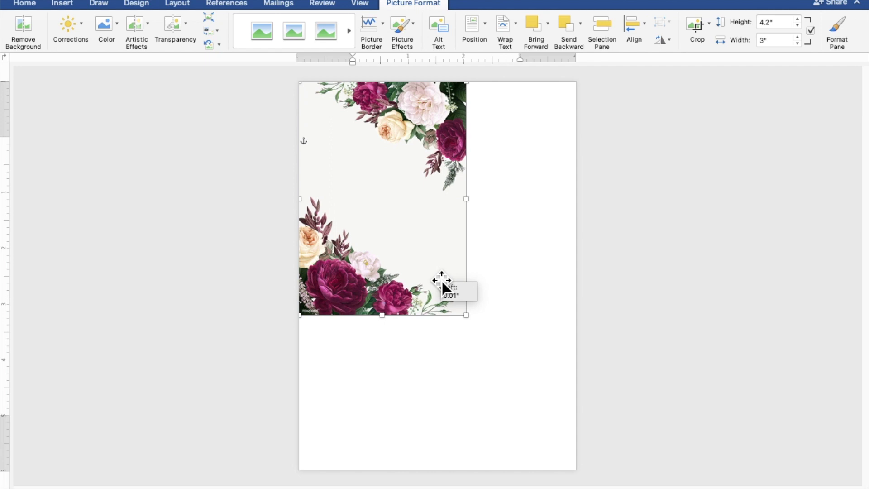
{"action": "left_click_drag", "start_coordinate": [443, 282], "coordinate": [442, 283]}
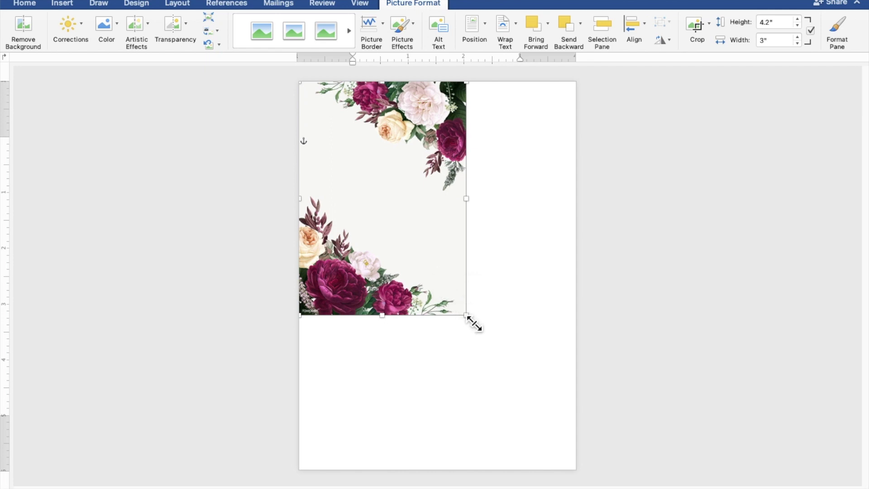
{"action": "left_click_drag", "start_coordinate": [475, 323], "coordinate": [593, 480]}
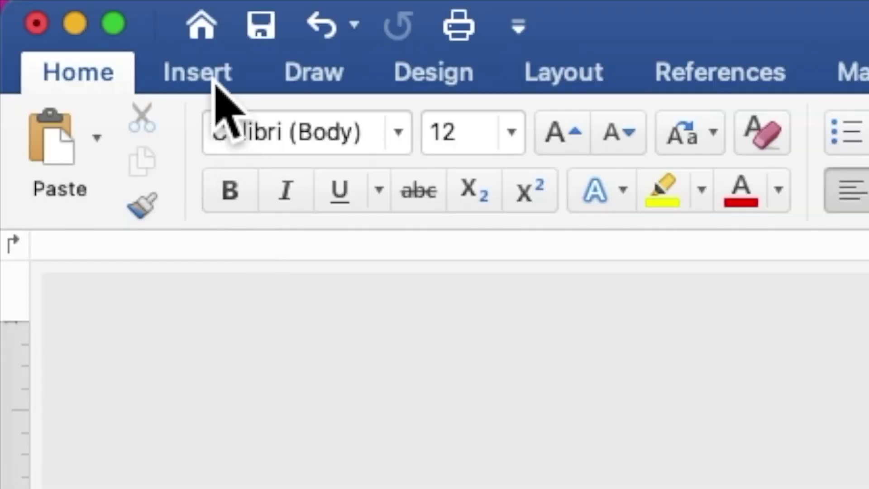
Draw a 2.52" by 0.74" rectangle near the page's top-left and add text to it.
{"action": "left_click", "coordinate": [216, 86]}
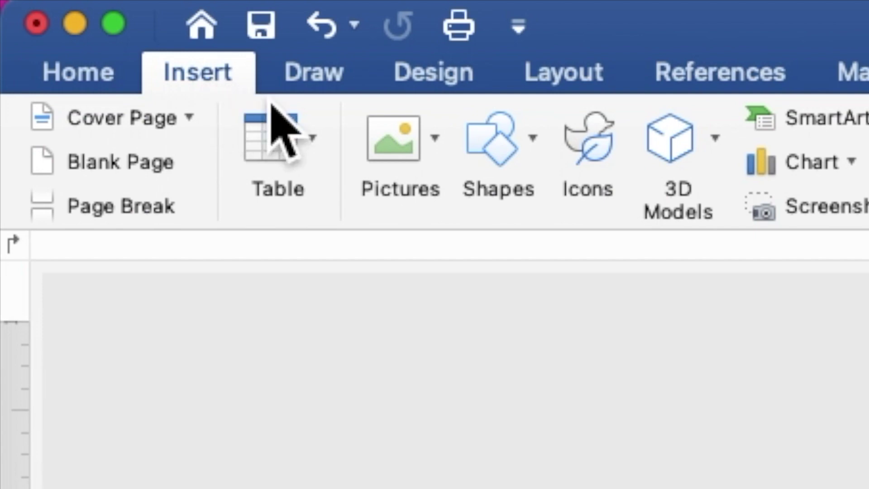
{"action": "left_click", "coordinate": [498, 153]}
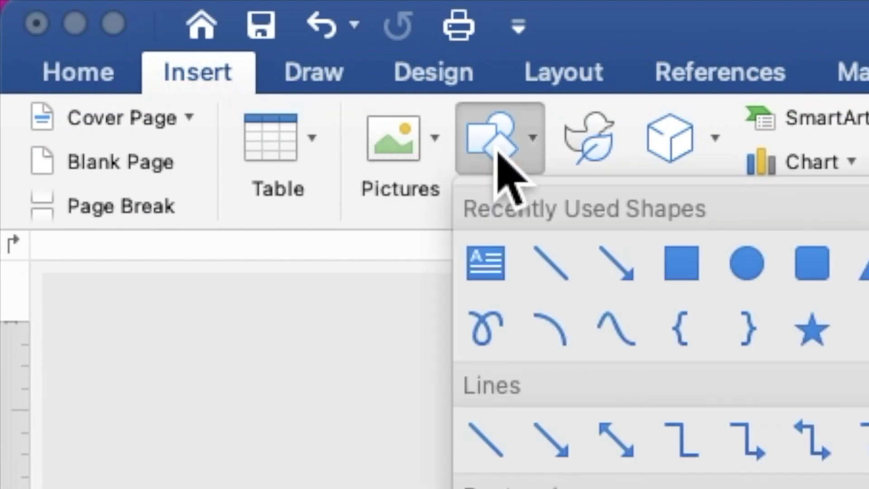
{"action": "left_click", "coordinate": [681, 264]}
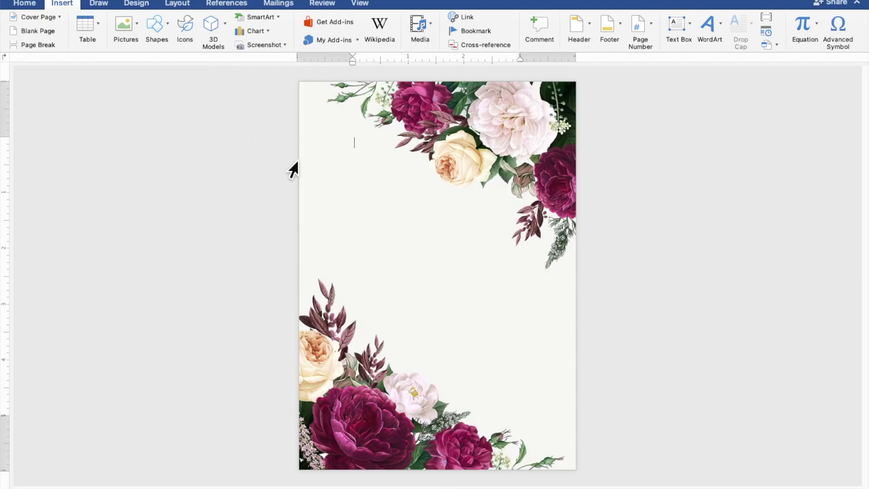
{"action": "left_click_drag", "start_coordinate": [315, 174], "coordinate": [455, 216]}
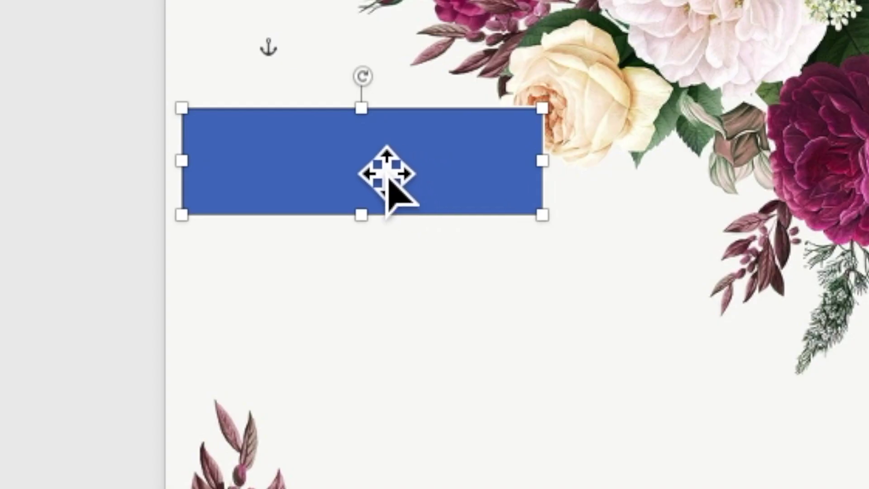
{"action": "right_click", "coordinate": [367, 150]}
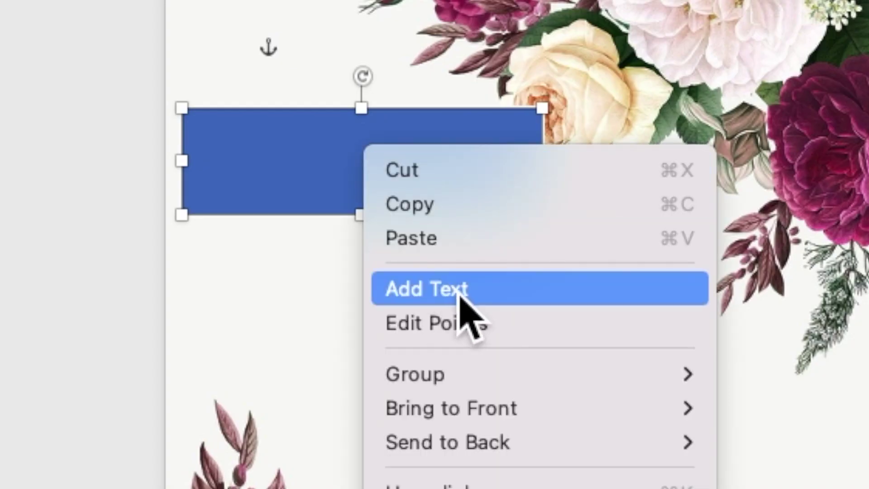
{"action": "left_click", "coordinate": [479, 299]}
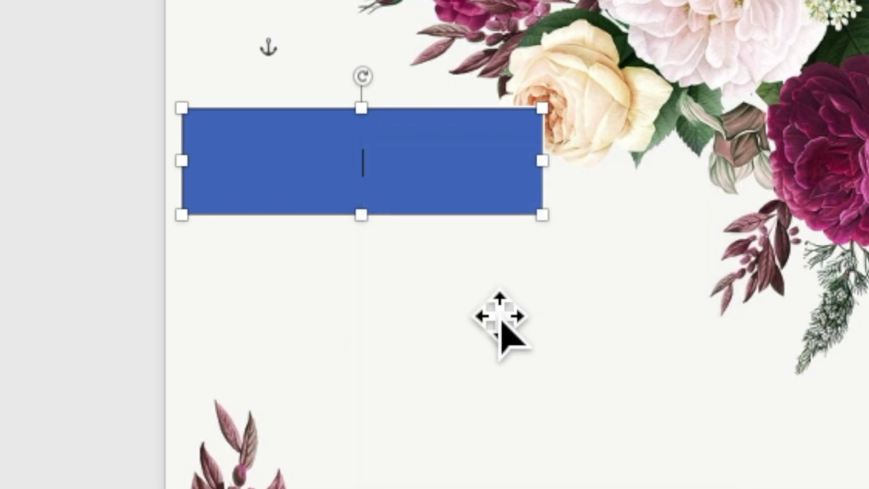
{"action": "scroll", "coordinate": [429, 243], "scroll_direction": "up", "scroll_amount": 3}
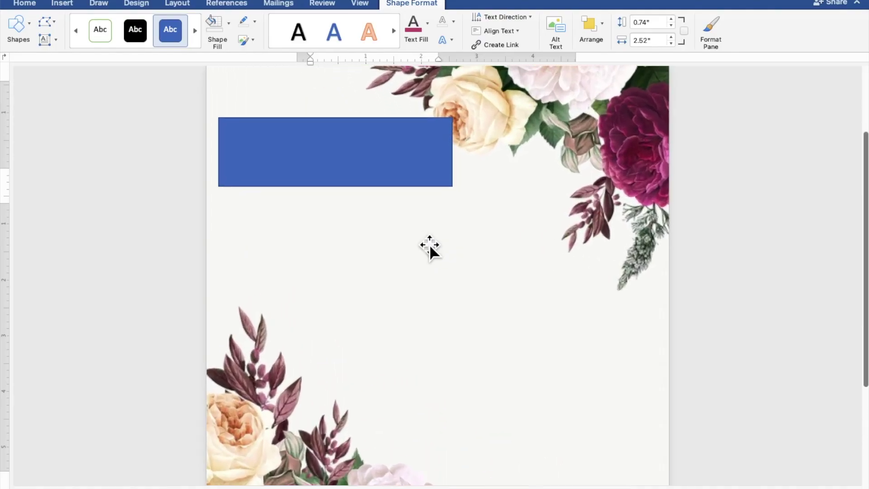
Type TOGETHER WITH THEIR FAMILIES in the rectangle, fix the typo, and select the text.
{"action": "scroll", "coordinate": [429, 243], "scroll_direction": "up", "scroll_amount": 3}
{"action": "scroll", "coordinate": [429, 244], "scroll_direction": "up", "scroll_amount": 2}
{"action": "scroll", "coordinate": [421, 222], "scroll_direction": "up", "scroll_amount": 1}
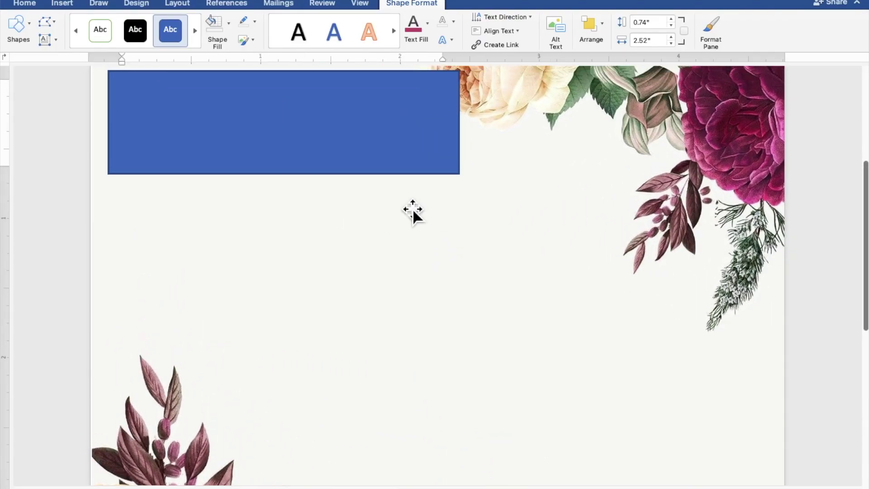
{"action": "scroll", "coordinate": [412, 211], "scroll_direction": "up", "scroll_amount": 3}
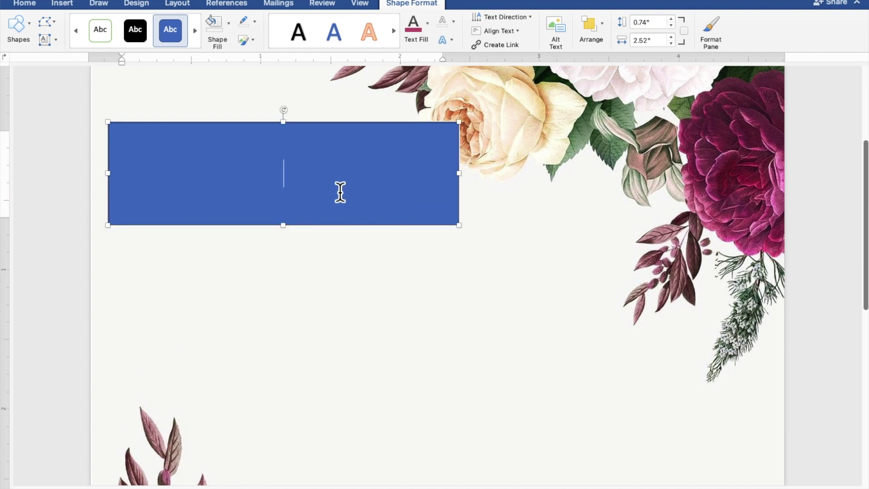
{"action": "type", "text": "TOGETHER "}
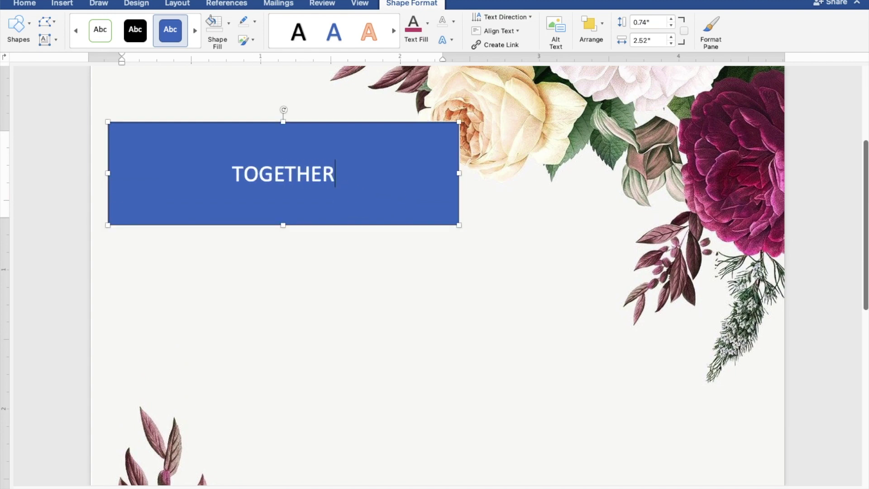
{"action": "type", "text": "WITH "}
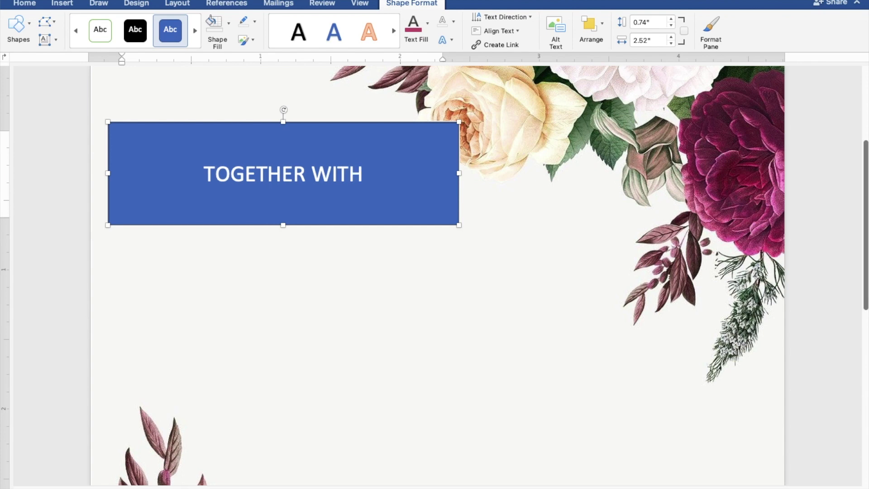
{"action": "type", "text": "THEIR FAMILIEES"}
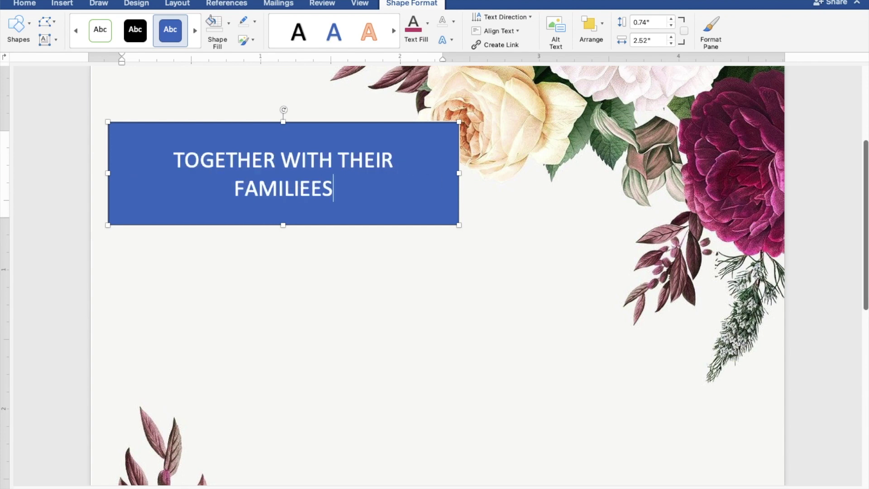
{"action": "key", "text": "BackSpace"}
{"action": "key", "text": "BackSpace"}
{"action": "type", "text": "S"}
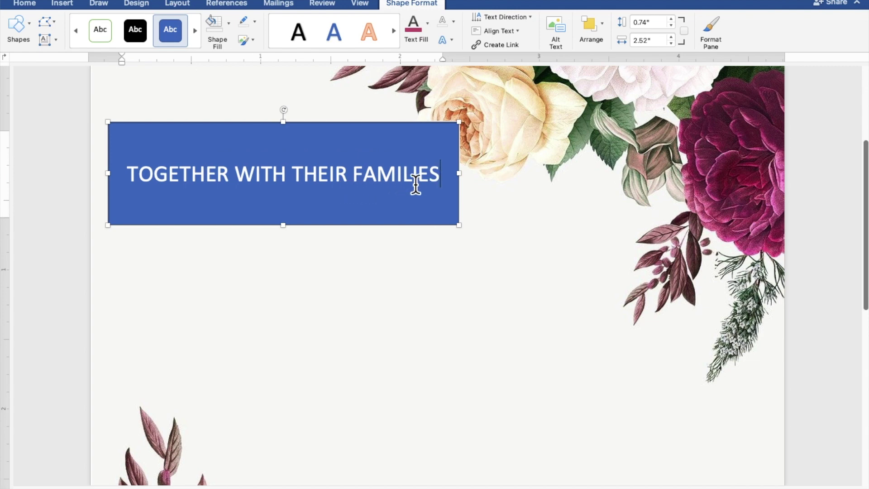
{"action": "left_click_drag", "start_coordinate": [446, 178], "coordinate": [227, 180]}
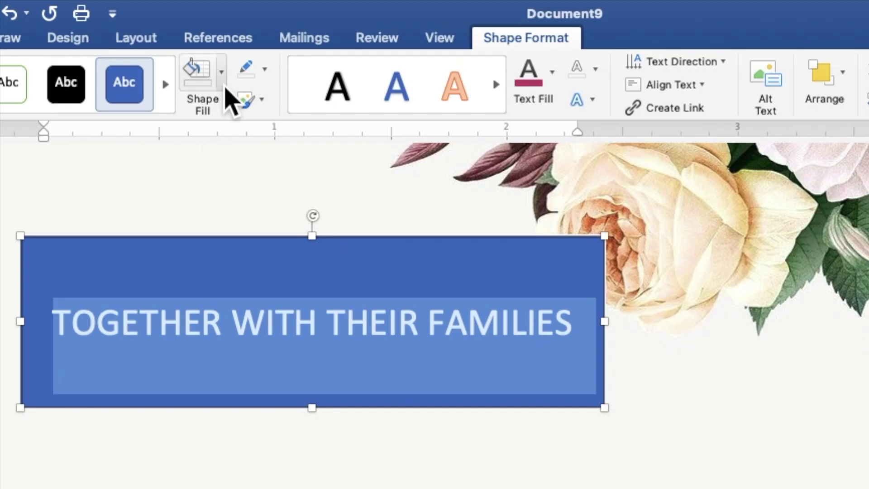
Give the heading box no fill and no outline, and colour its text mauve.
{"action": "left_click", "coordinate": [223, 86]}
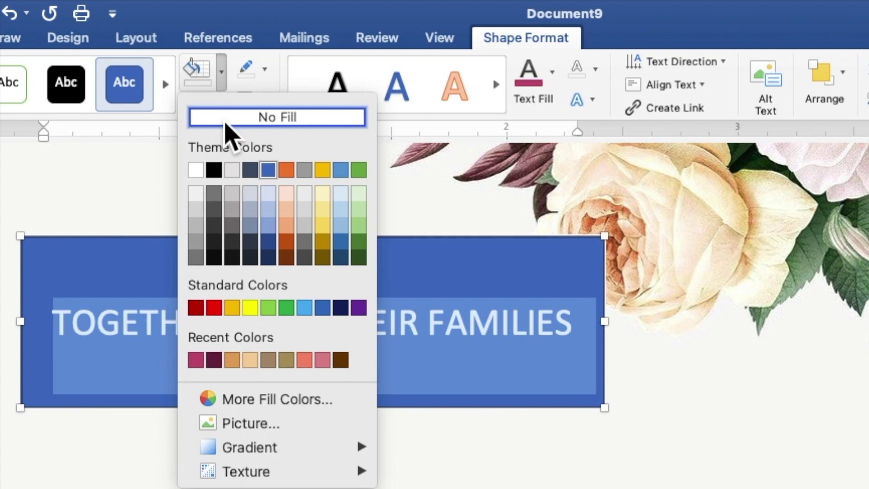
{"action": "left_click", "coordinate": [227, 119]}
{"action": "left_click", "coordinate": [265, 71]}
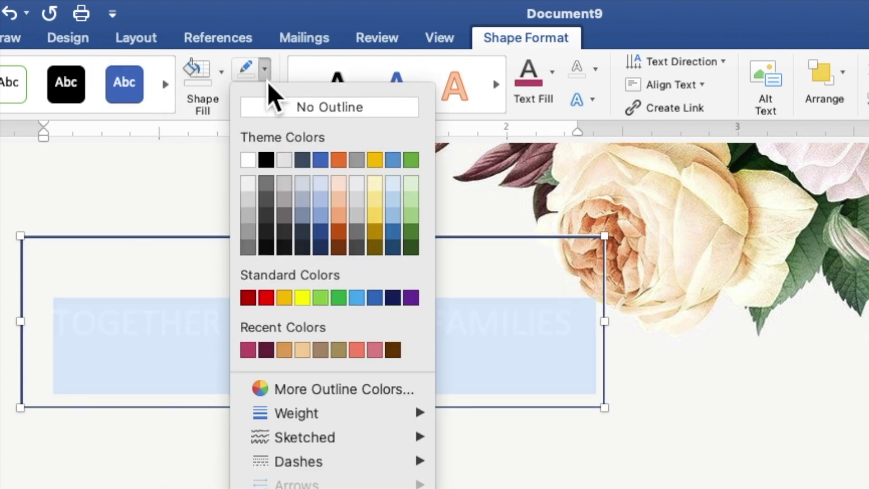
{"action": "left_click", "coordinate": [275, 111]}
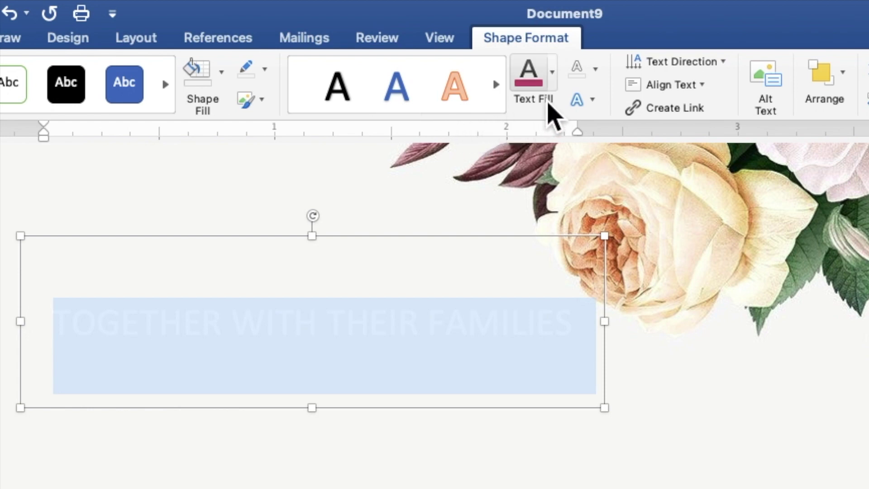
{"action": "left_click", "coordinate": [554, 86]}
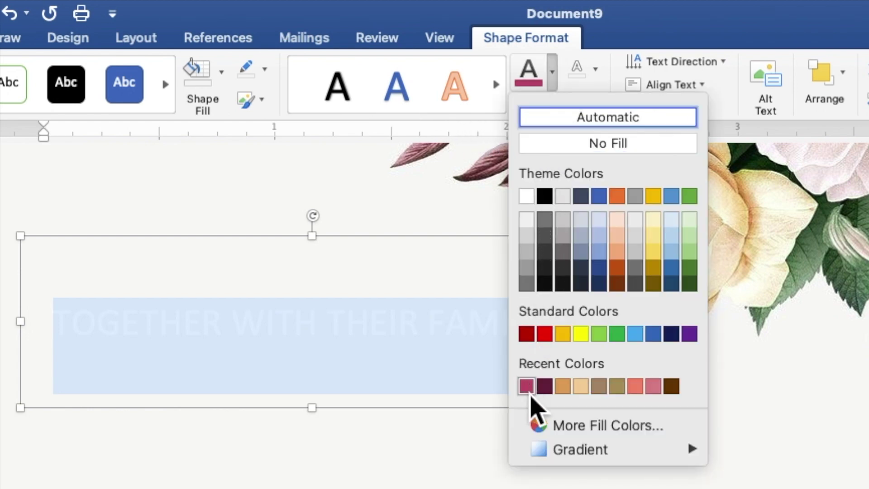
{"action": "left_click", "coordinate": [526, 386]}
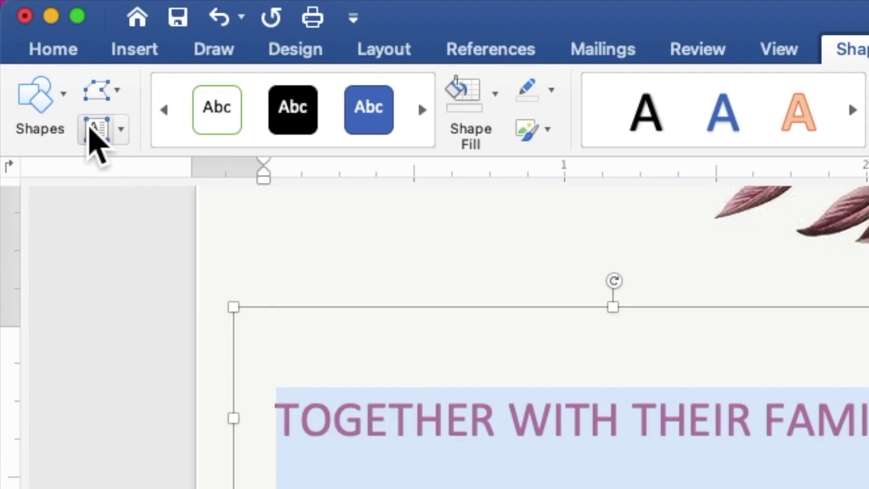
Set the heading to Times New Roman 9 pt, then shorten its box and move it up-left.
{"action": "left_click", "coordinate": [54, 58]}
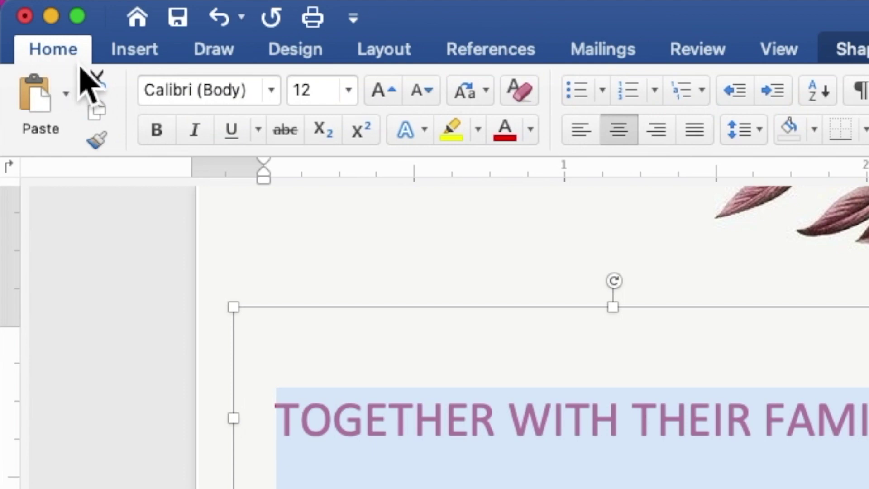
{"action": "left_click", "coordinate": [271, 90]}
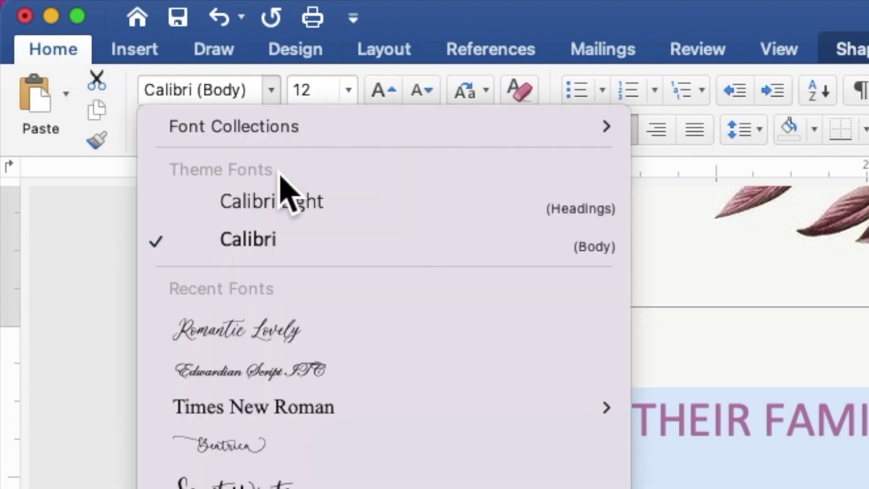
{"action": "left_click", "coordinate": [291, 409]}
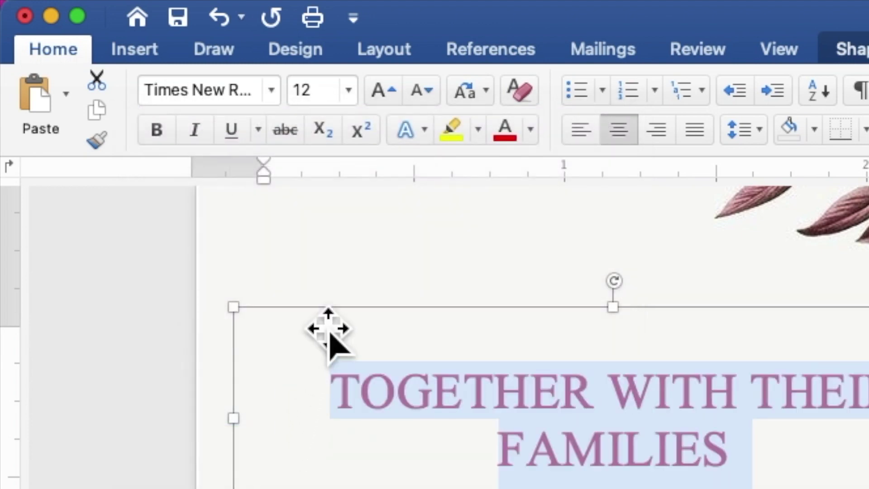
{"action": "left_click", "coordinate": [305, 90]}
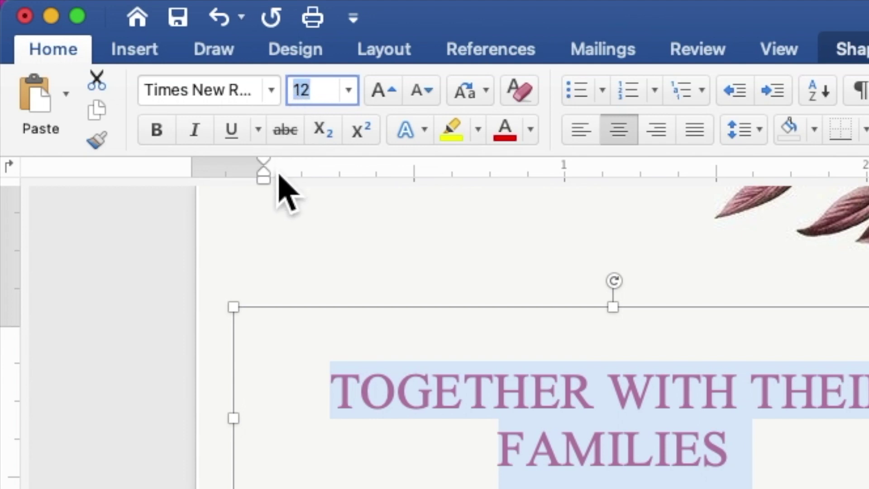
{"action": "type", "text": "9"}
{"action": "key", "text": "Return"}
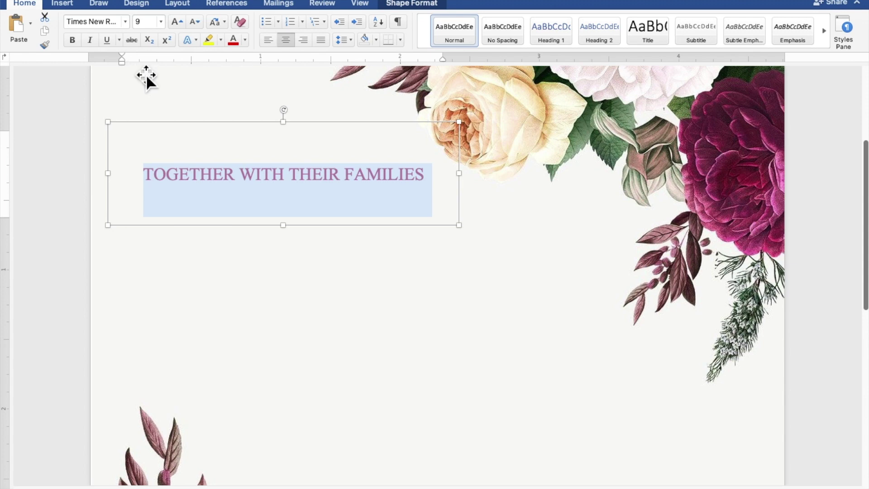
{"action": "left_click_drag", "start_coordinate": [289, 130], "coordinate": [292, 168]}
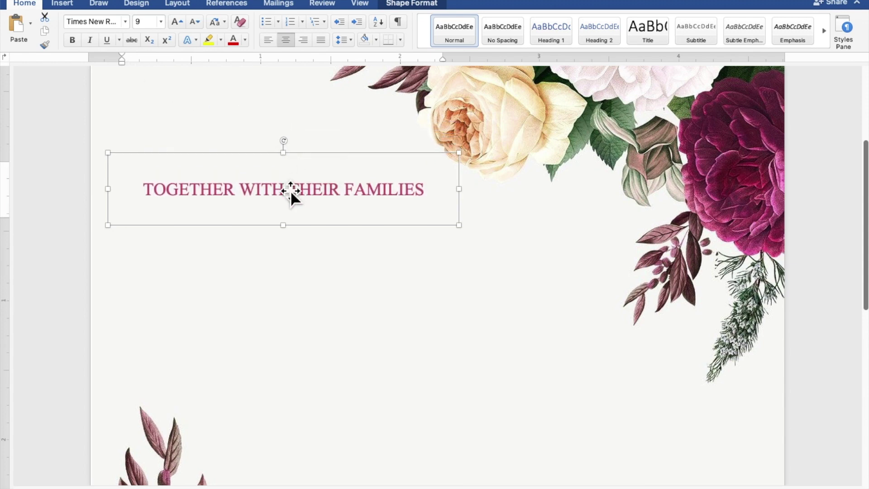
{"action": "left_click_drag", "start_coordinate": [290, 190], "coordinate": [273, 147]}
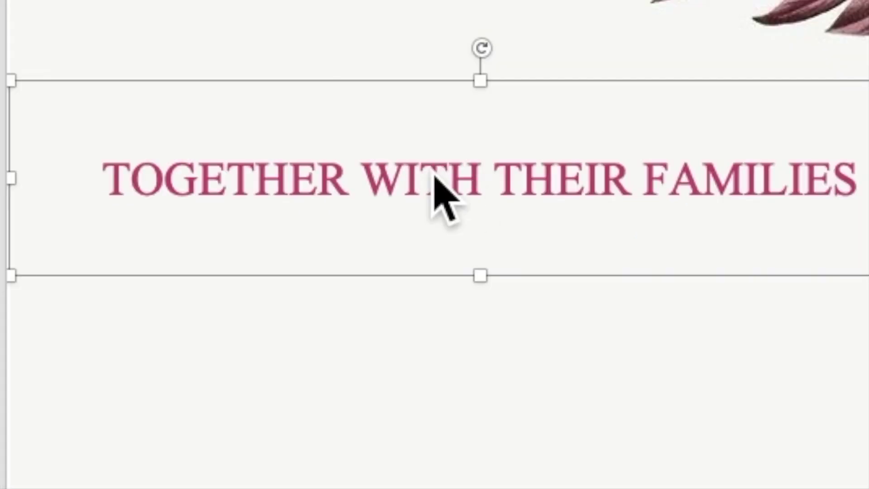
Copy and paste the heading box, placing the duplicate just below the original.
{"action": "right_click", "coordinate": [250, 145]}
{"action": "left_click", "coordinate": [466, 225]}
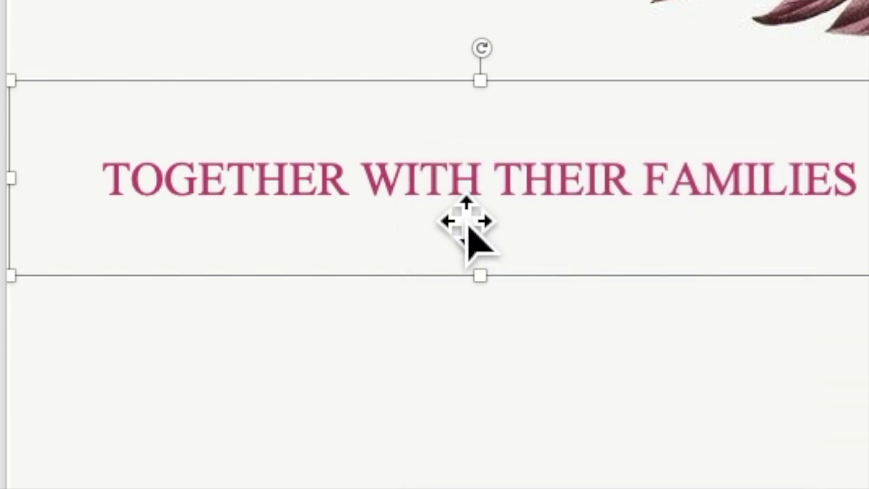
{"action": "right_click", "coordinate": [434, 168]}
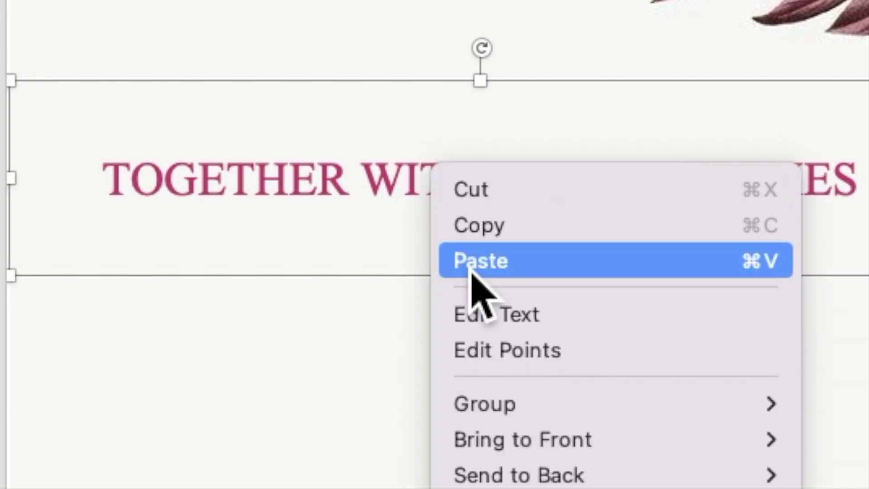
{"action": "left_click", "coordinate": [471, 267]}
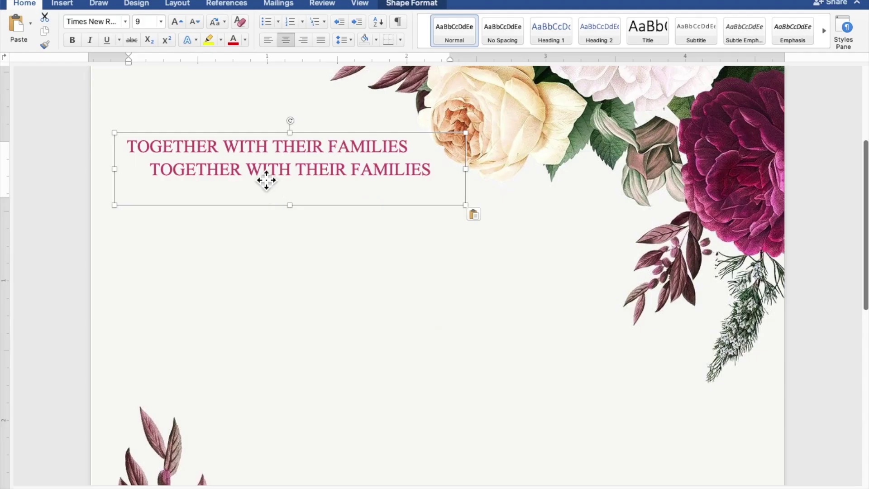
{"action": "left_click_drag", "start_coordinate": [267, 181], "coordinate": [267, 219]}
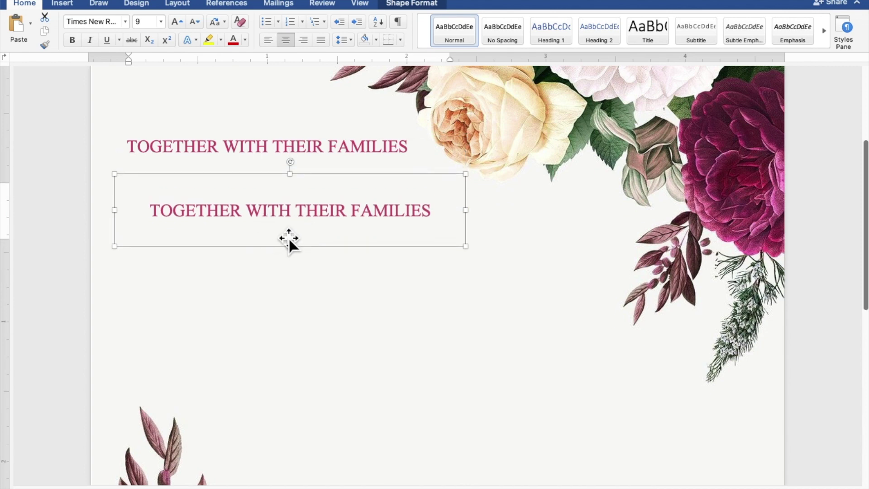
Make the duplicate box taller and wider, then replace its text with the groom's name.
{"action": "left_click_drag", "start_coordinate": [298, 258], "coordinate": [307, 384]}
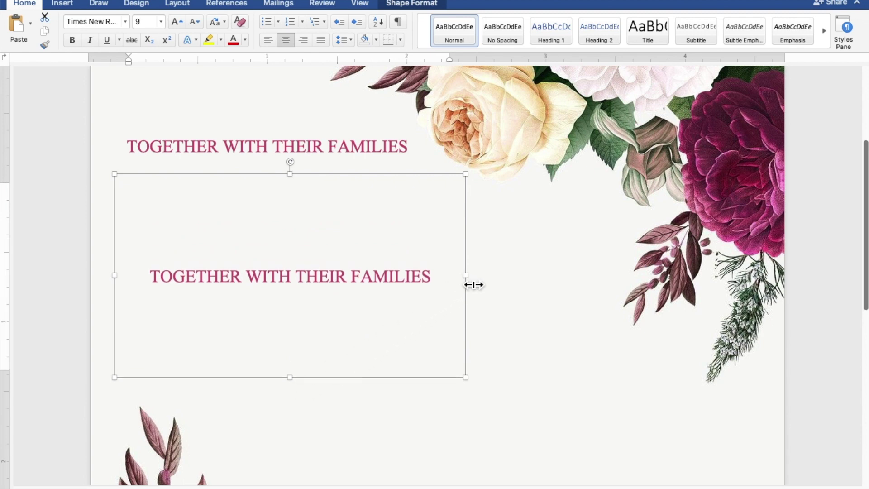
{"action": "left_click_drag", "start_coordinate": [474, 284], "coordinate": [548, 287]}
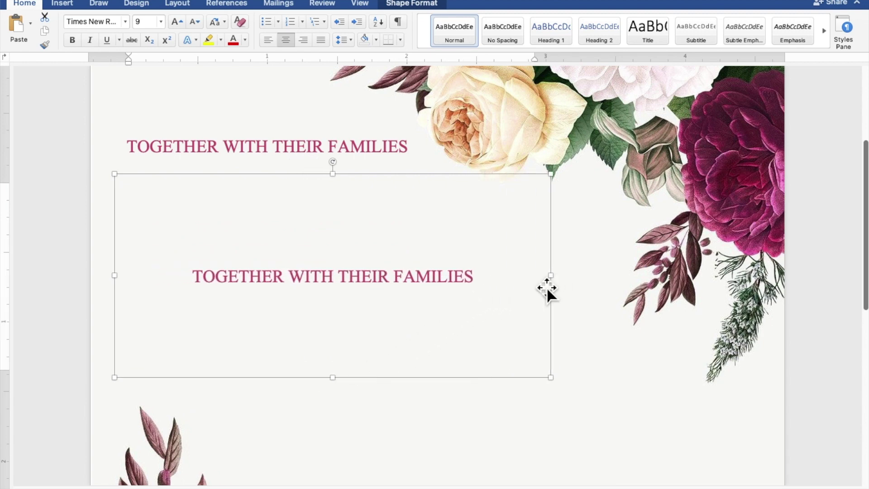
{"action": "left_click_drag", "start_coordinate": [512, 282], "coordinate": [231, 282]}
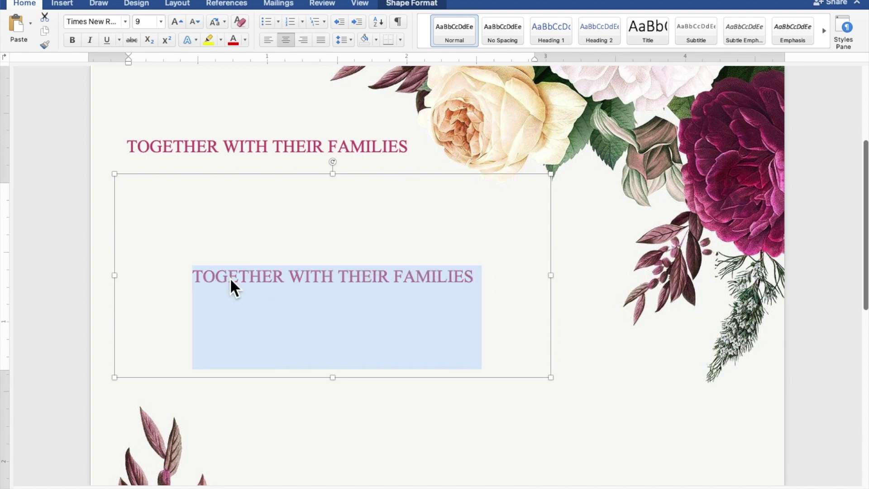
{"action": "type", "text": "Ken "}
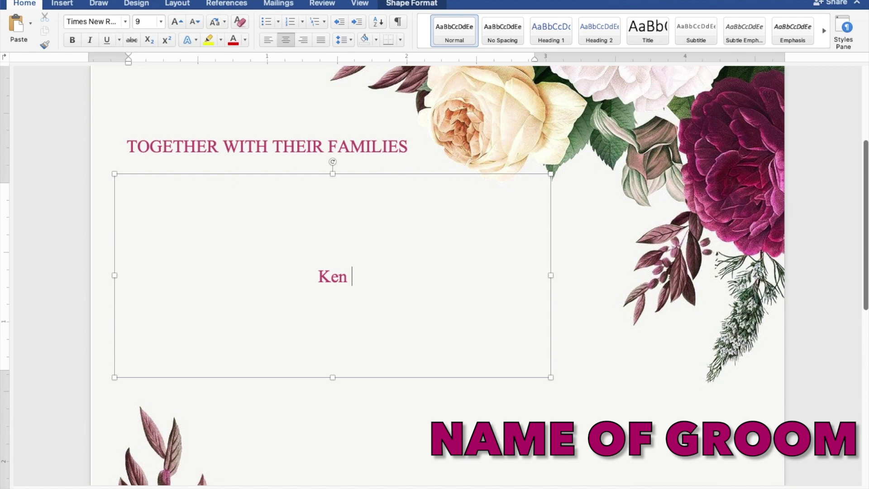
{"action": "type", "text": "Aquino"}
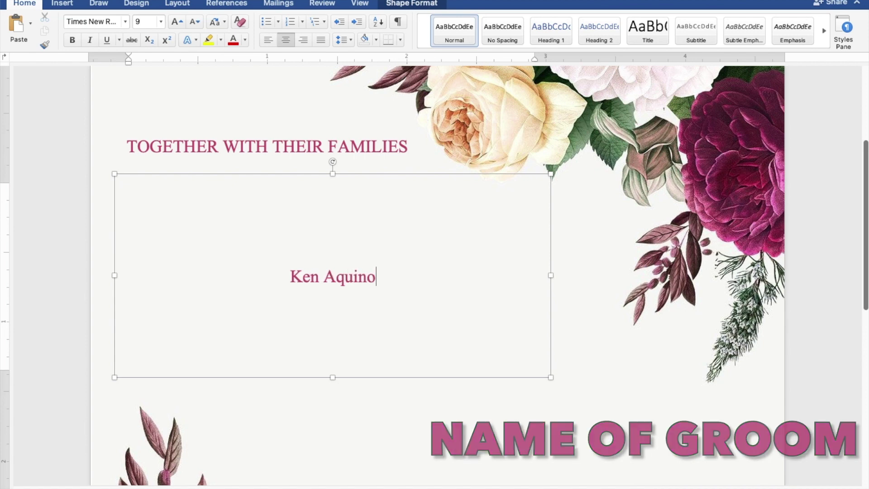
Add AND and the bride's name on their own lines below the groom's name, then select the names.
{"action": "key", "text": "Return"}
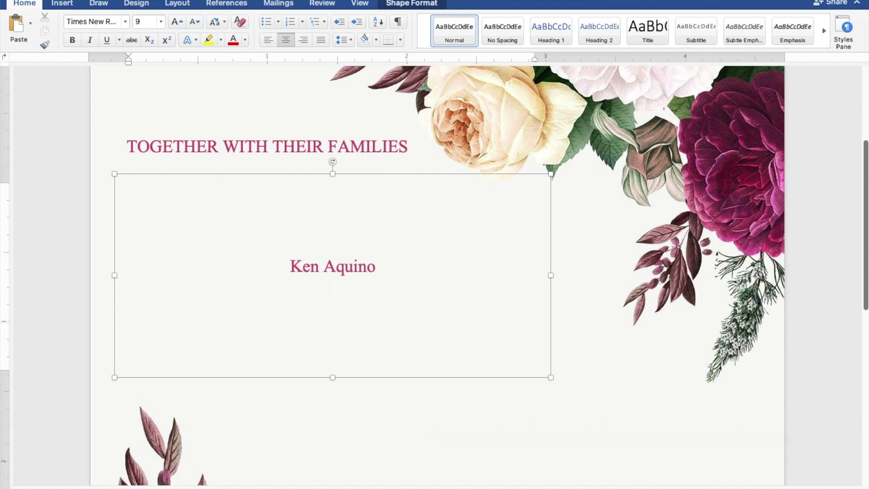
{"action": "type", "text": "AND"}
{"action": "key", "text": "Return"}
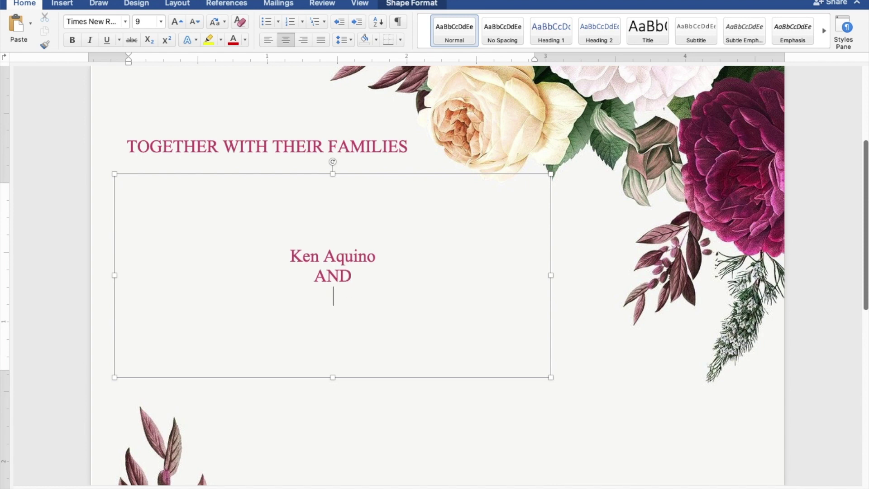
{"action": "type", "text": "Cass"}
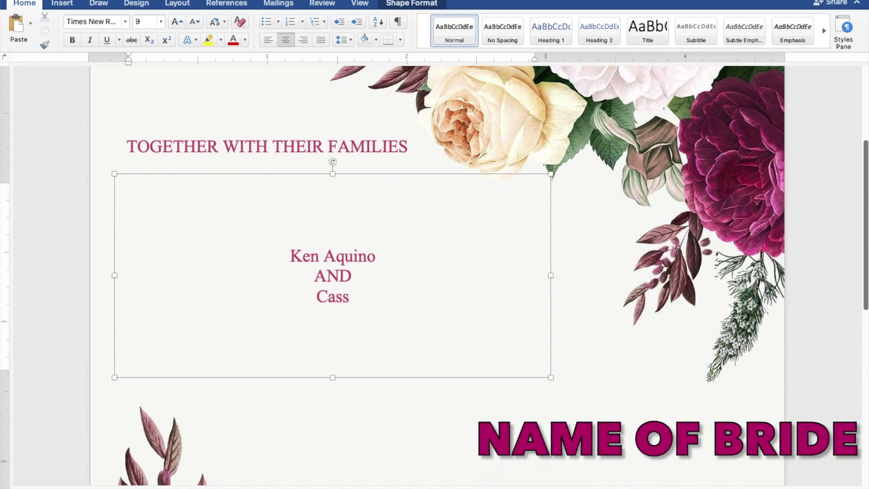
{"action": "type", "text": "y Sor"}
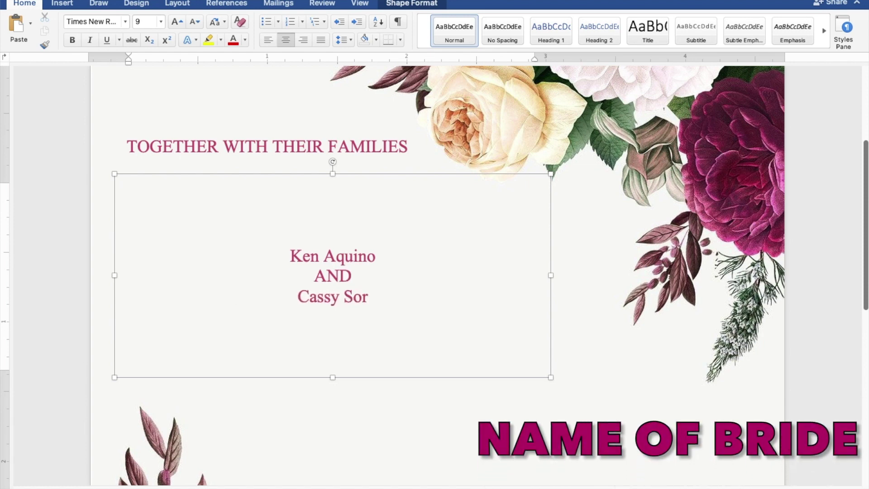
{"action": "type", "text": "iano"}
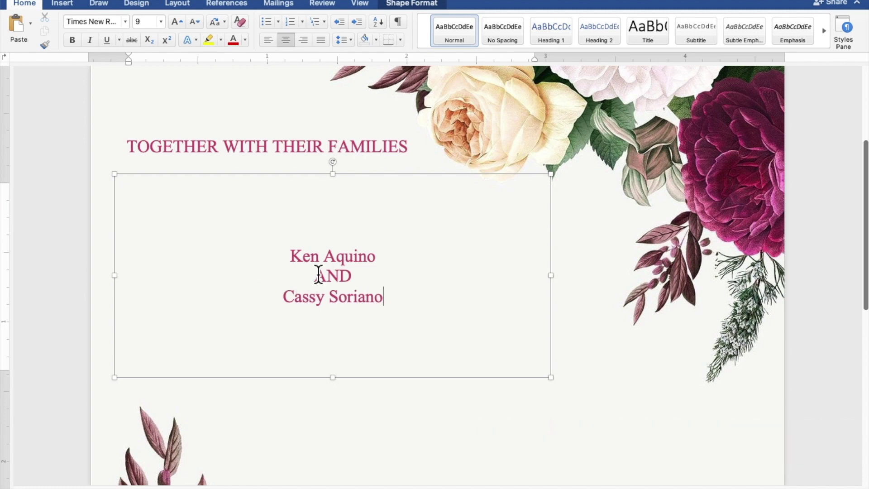
{"action": "left_click_drag", "start_coordinate": [336, 262], "coordinate": [299, 263]}
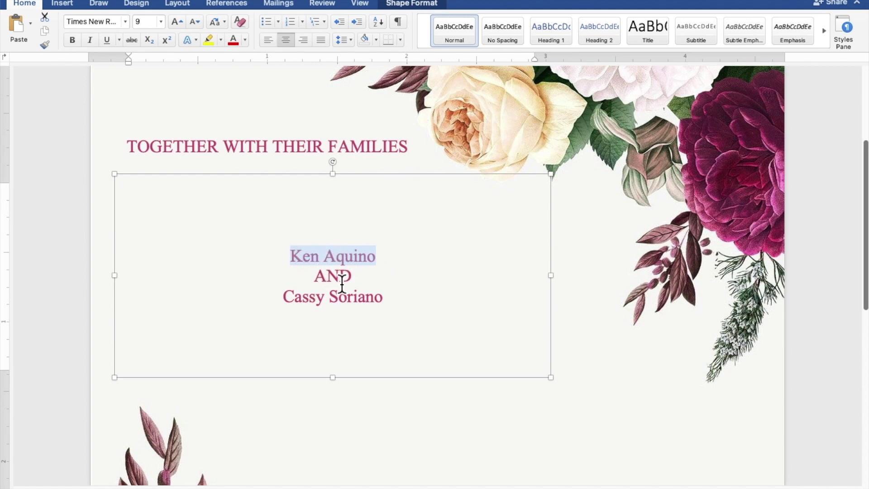
{"action": "left_click_drag", "start_coordinate": [398, 304], "coordinate": [314, 304]}
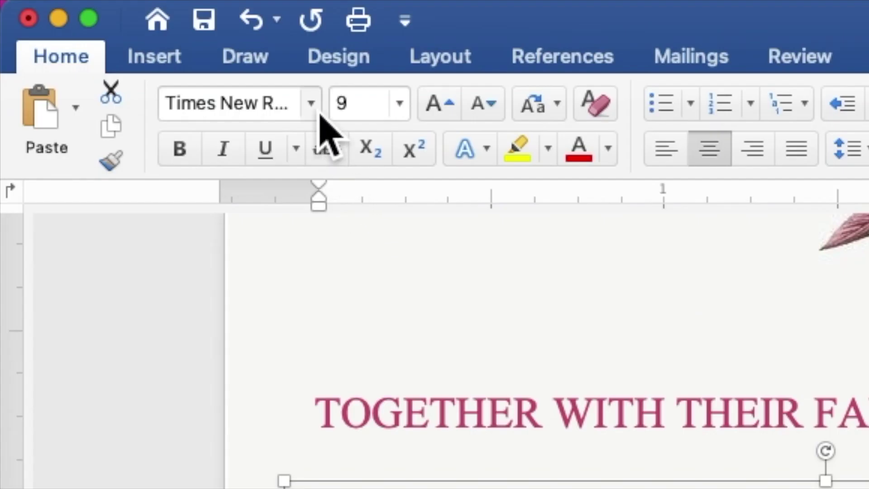
Format the names in Romantic Lovely 30 pt bold and enlarge their box to 3.13" by 1.83".
{"action": "left_click", "coordinate": [126, 25]}
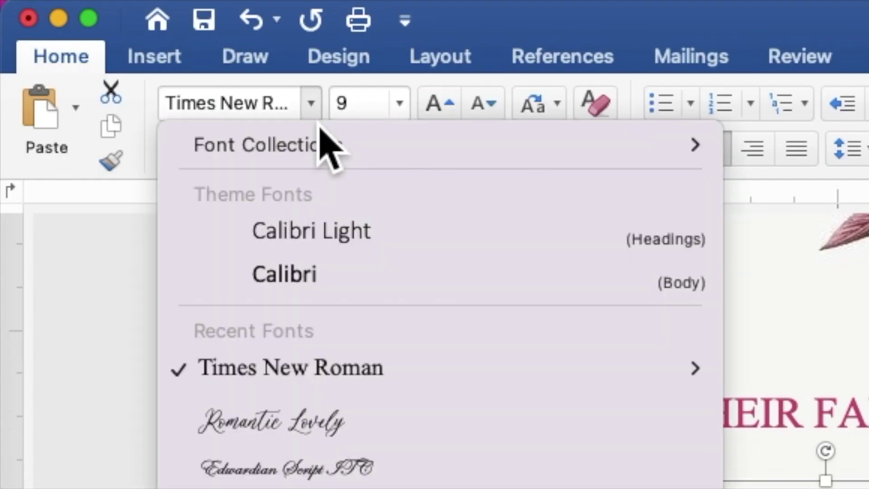
{"action": "left_click", "coordinate": [378, 426]}
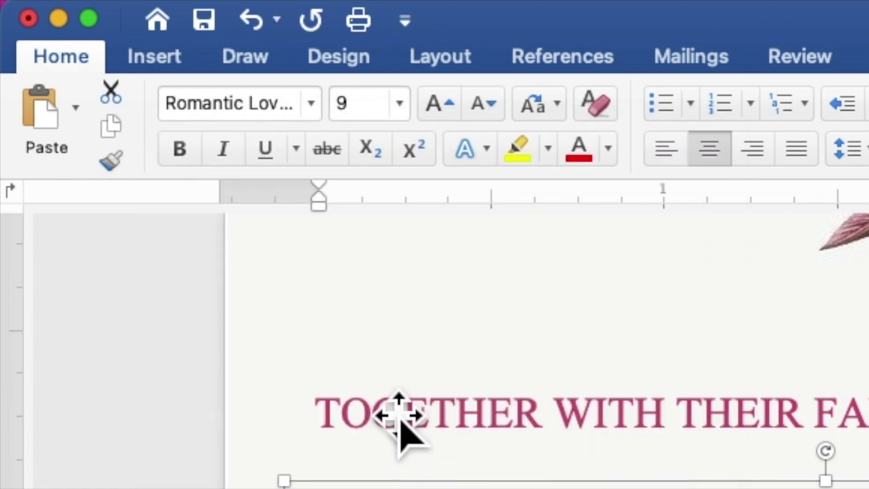
{"action": "left_click", "coordinate": [341, 113]}
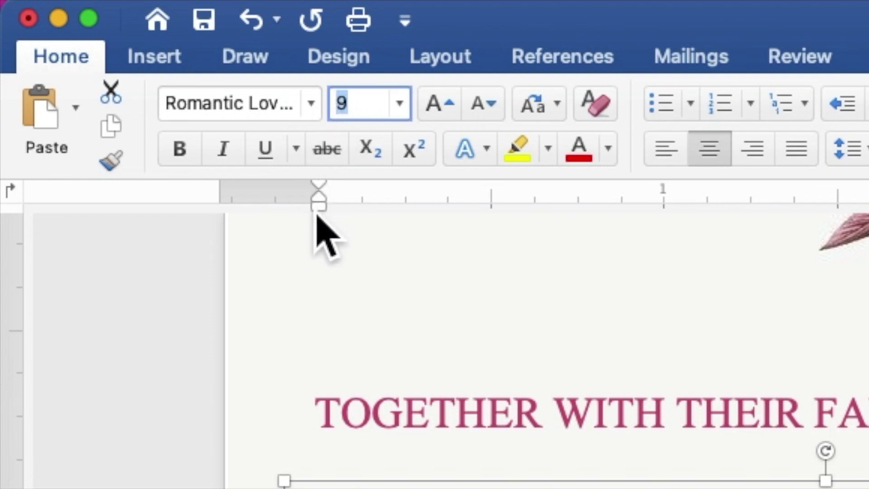
{"action": "type", "text": "30"}
{"action": "key", "text": "Return"}
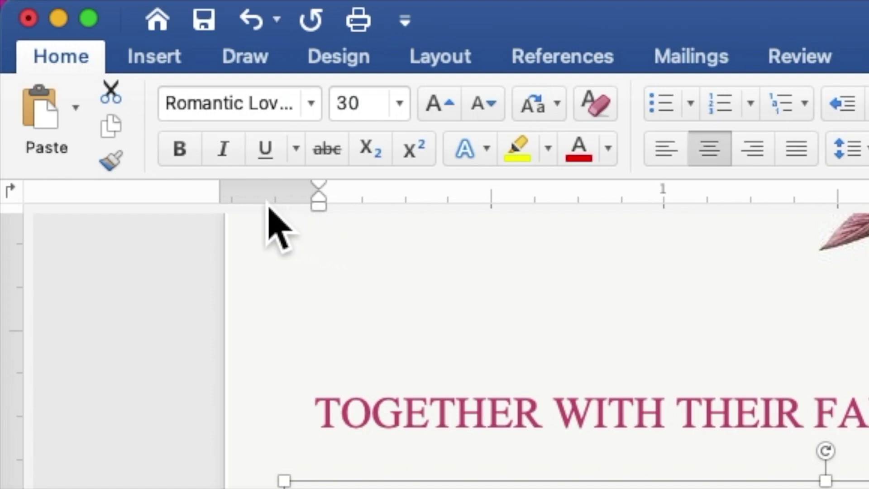
{"action": "left_click", "coordinate": [196, 159]}
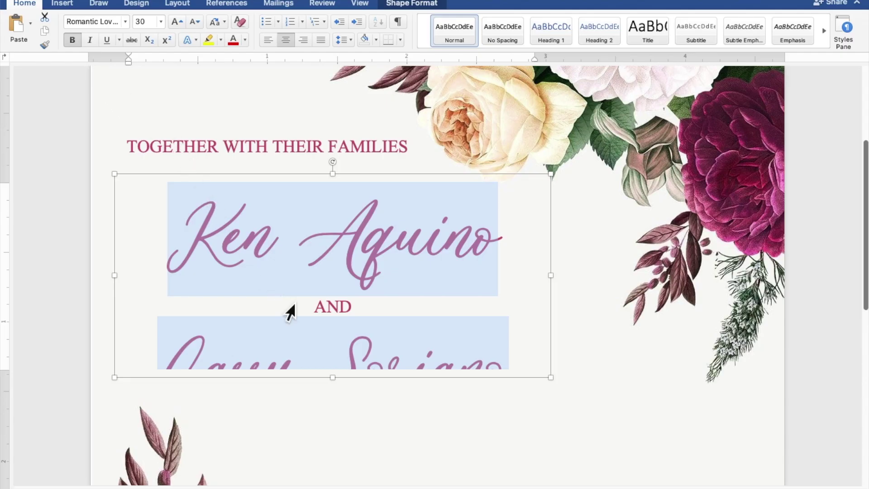
{"action": "left_click_drag", "start_coordinate": [341, 387], "coordinate": [344, 431]}
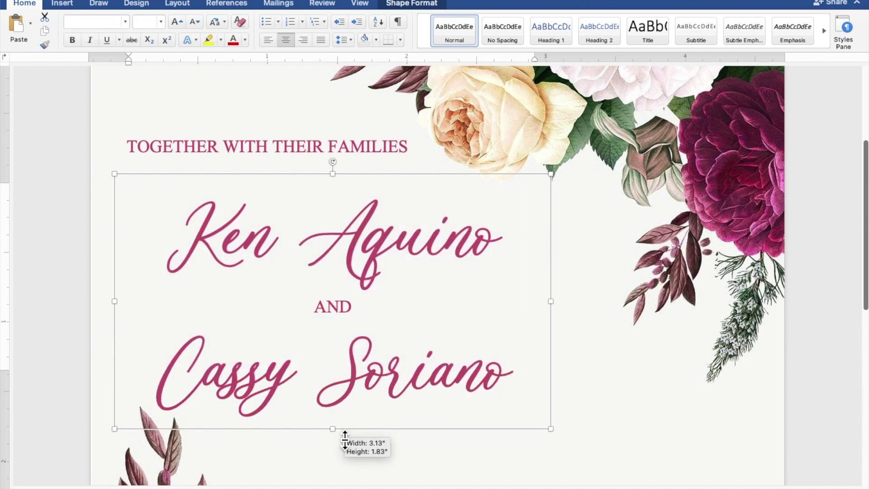
{"action": "left_click_drag", "start_coordinate": [344, 431], "coordinate": [344, 431]}
{"action": "left_click_drag", "start_coordinate": [348, 378], "coordinate": [366, 362]}
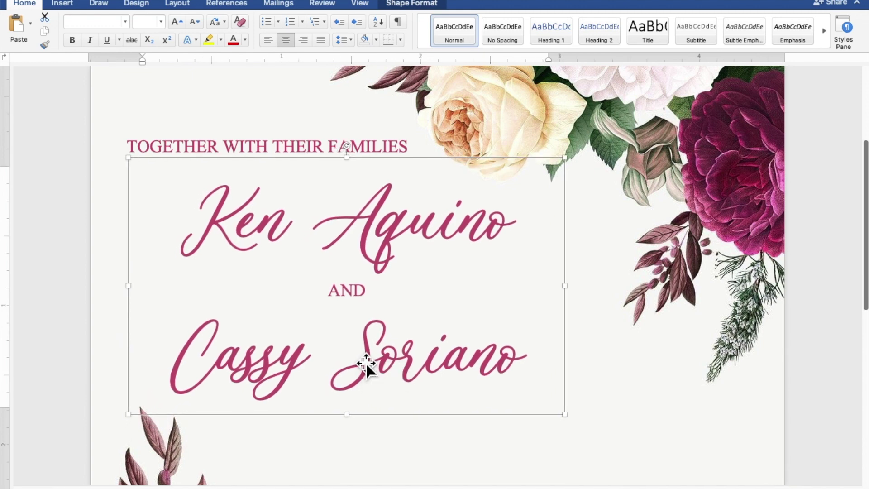
Copy the TOGETHER WITH THEIR FAMILIES box and paste a duplicate below the couple's names.
{"action": "left_click", "coordinate": [285, 149]}
{"action": "right_click", "coordinate": [278, 146]}
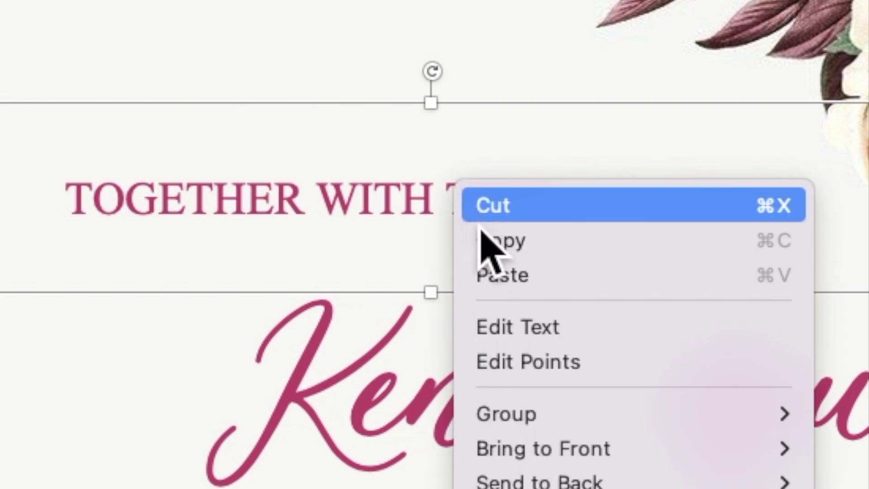
{"action": "left_click", "coordinate": [486, 241]}
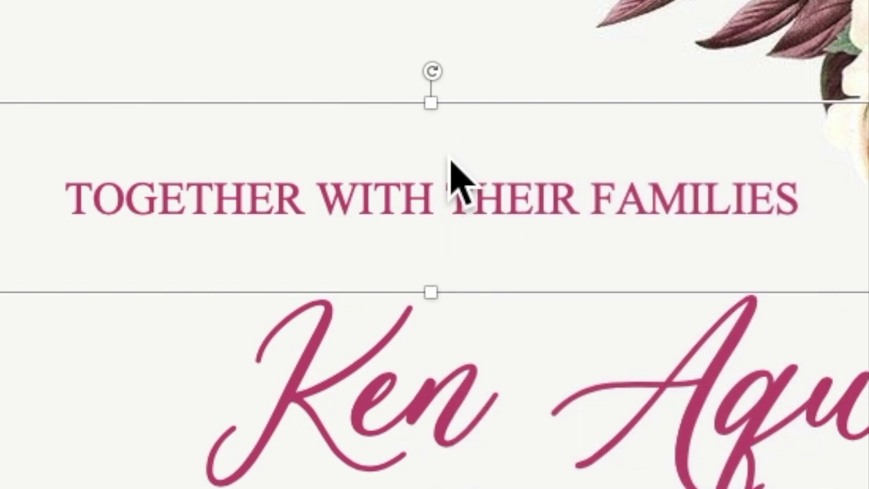
{"action": "right_click", "coordinate": [448, 152]}
{"action": "left_click", "coordinate": [487, 245]}
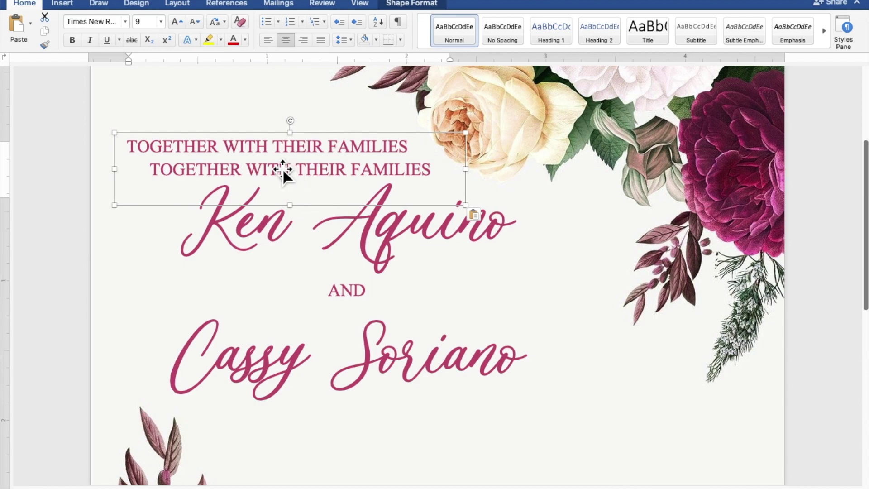
{"action": "left_click_drag", "start_coordinate": [283, 168], "coordinate": [469, 426]}
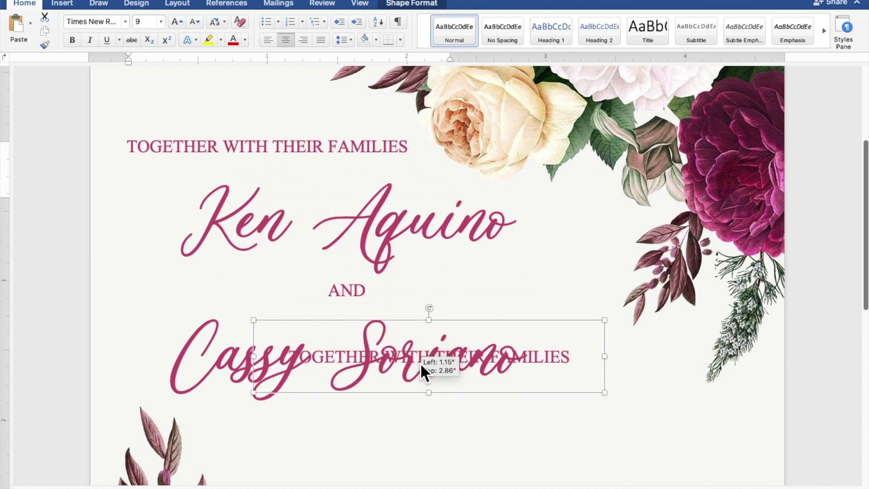
Shift the duplicate box right, make it much taller, and select its wording for replacement.
{"action": "scroll", "coordinate": [477, 430], "scroll_direction": "down", "scroll_amount": 3}
{"action": "scroll", "coordinate": [477, 428], "scroll_direction": "down", "scroll_amount": 3}
{"action": "scroll", "coordinate": [476, 426], "scroll_direction": "down", "scroll_amount": 3}
{"action": "scroll", "coordinate": [477, 426], "scroll_direction": "down", "scroll_amount": 5}
{"action": "scroll", "coordinate": [477, 419], "scroll_direction": "down", "scroll_amount": 1}
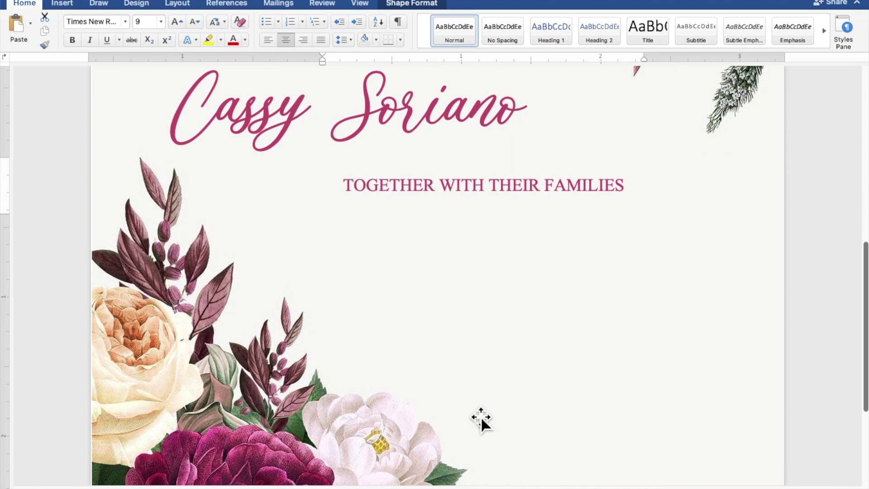
{"action": "left_click_drag", "start_coordinate": [483, 192], "coordinate": [558, 215]}
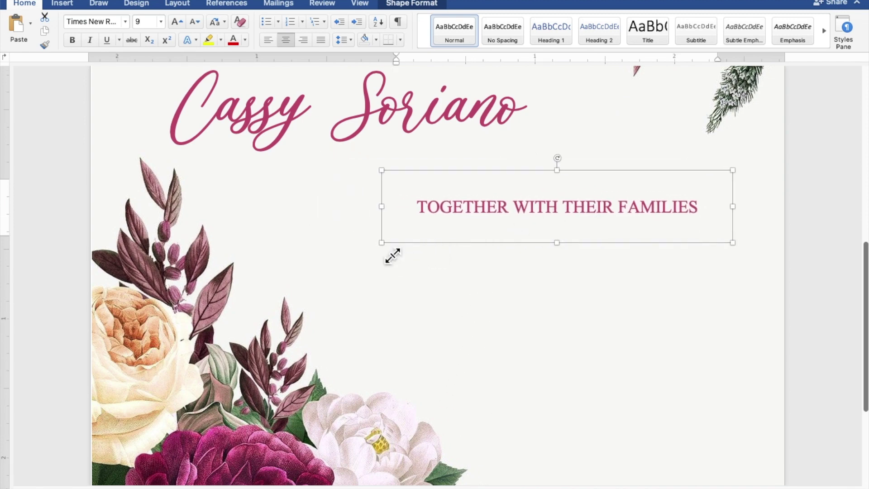
{"action": "mouse_move", "coordinate": [390, 254]}
{"action": "left_mouse_down"}
{"action": "mouse_move", "coordinate": [386, 462]}
{"action": "mouse_move", "coordinate": [356, 473]}
{"action": "left_mouse_up"}
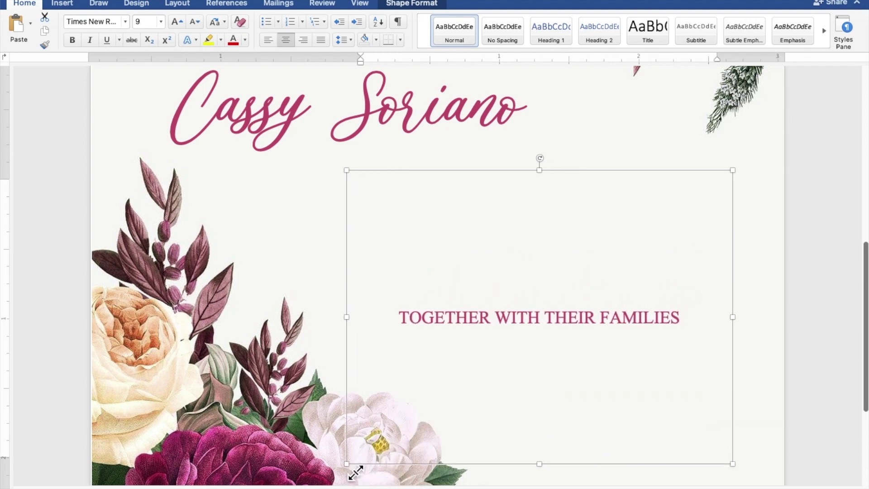
{"action": "left_click", "coordinate": [714, 338]}
{"action": "left_click_drag", "start_coordinate": [691, 334], "coordinate": [448, 332]}
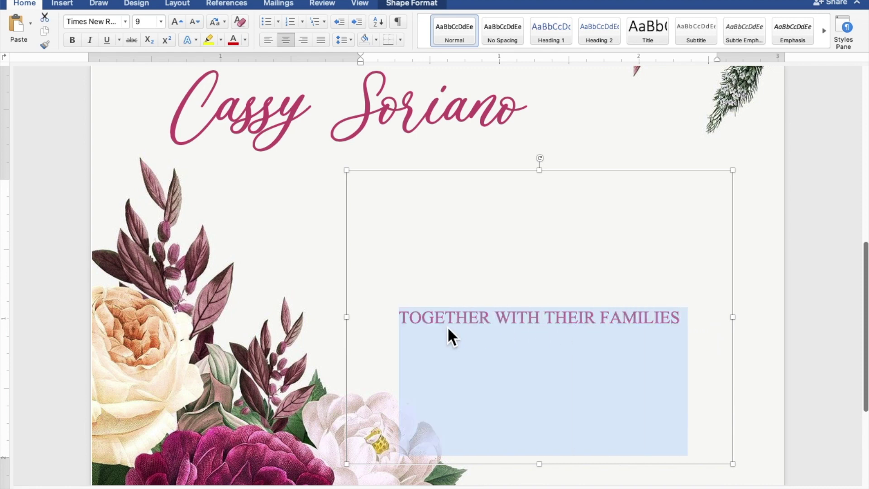
Replace the copied line with REQUEST THE PLEASURE OF YOUR PRESENCE and widen its box to about 3.01".
{"action": "type", "text": "REQUEST THE "}
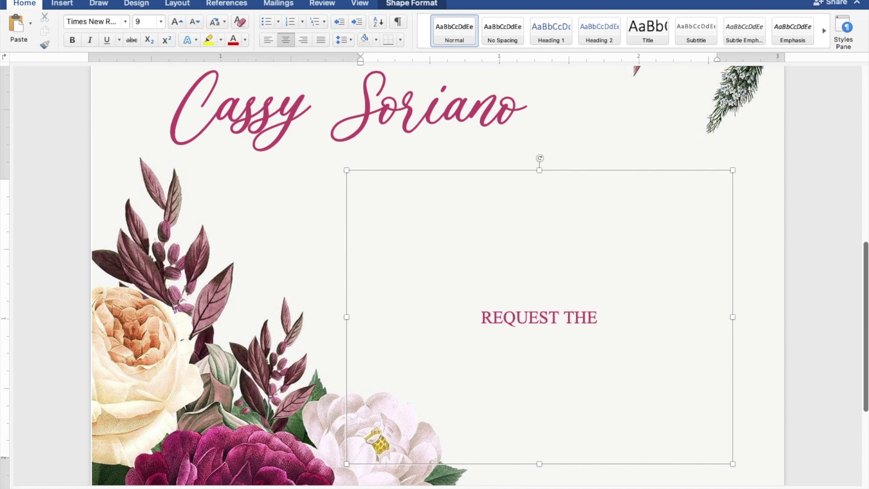
{"action": "type", "text": "PLEASURE "}
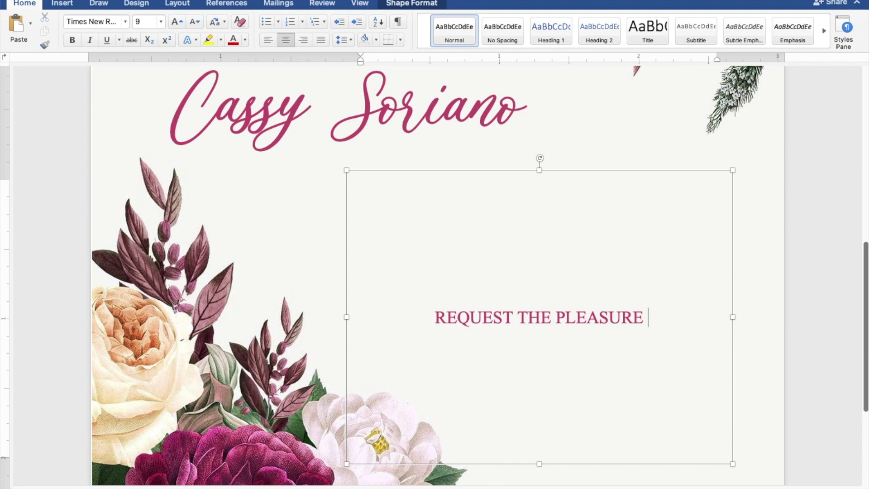
{"action": "type", "text": "OF YO"}
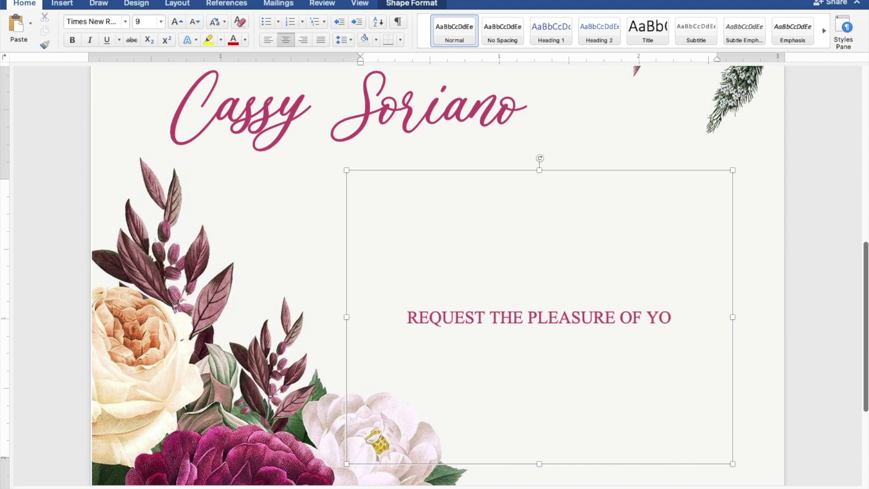
{"action": "type", "text": "UR PRES"}
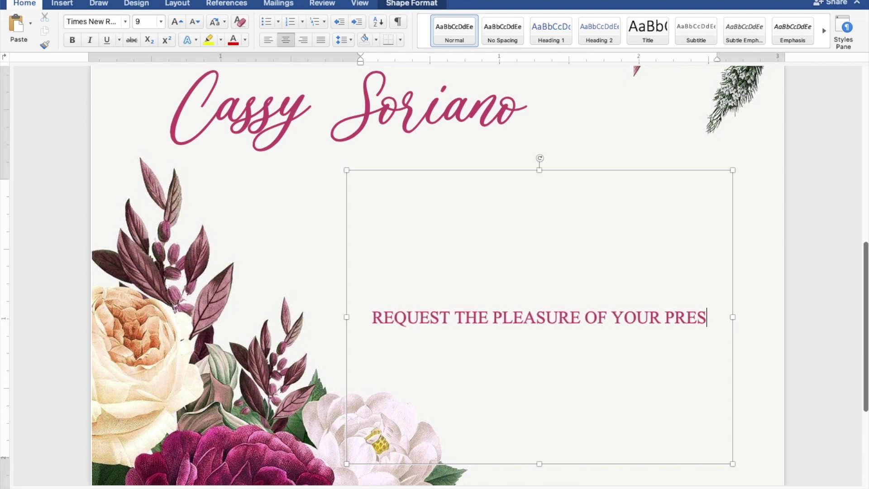
{"action": "type", "text": "ENCE"}
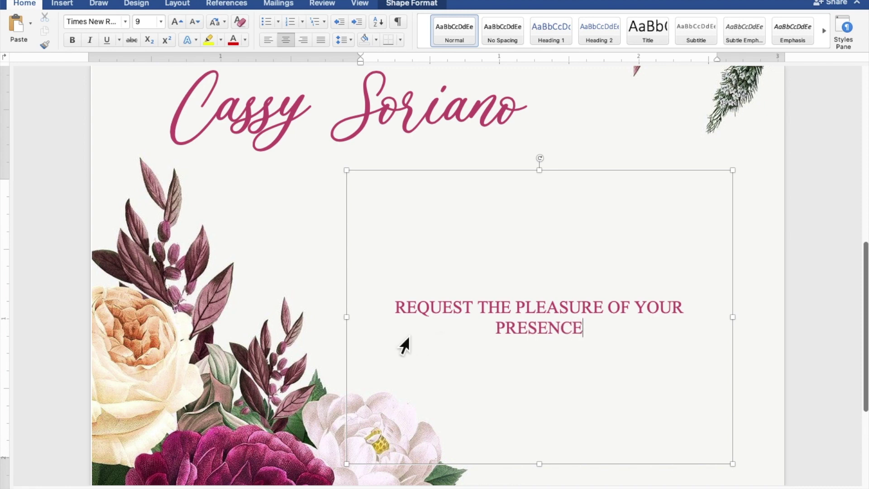
{"action": "left_click_drag", "start_coordinate": [355, 325], "coordinate": [323, 326]}
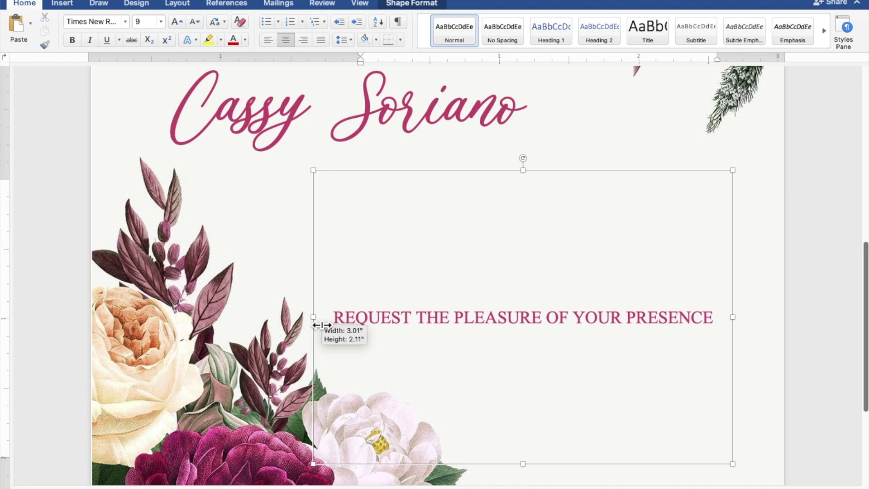
{"action": "left_click", "coordinate": [702, 366]}
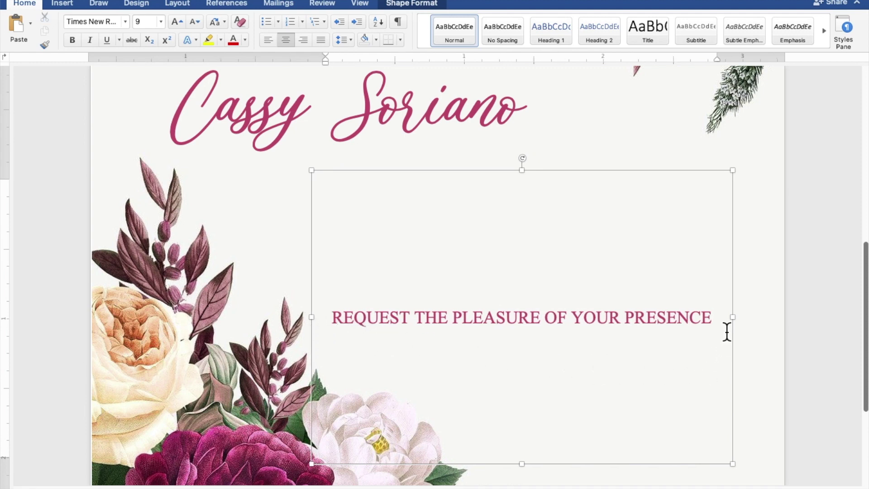
Add the JOYFULLY UNITE IN MARRIAGE line, then SUNDAY and FEBRUARY 27, 2022 on their own lines.
{"action": "key", "text": "Return"}
{"action": "type", "text": "HEY JOYFULLY UNITE IN MARRIAG"}
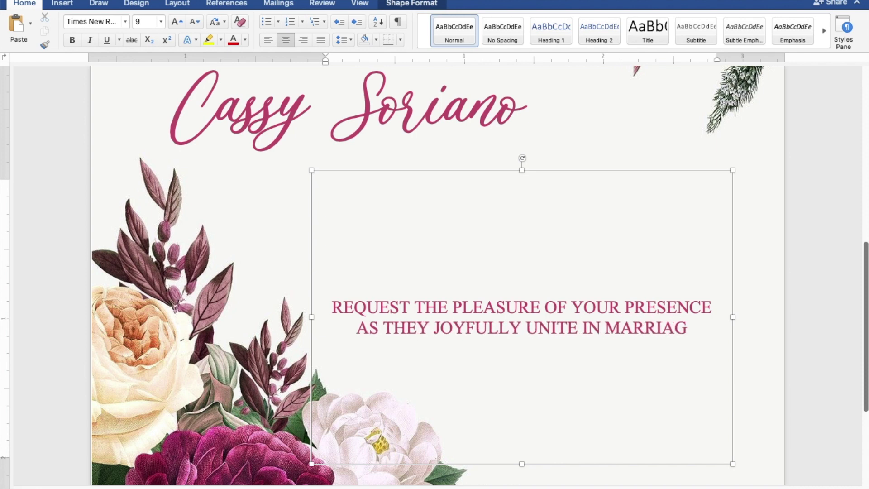
{"action": "type", "text": "E"}
{"action": "key", "text": "Return"}
{"action": "key", "text": "Return"}
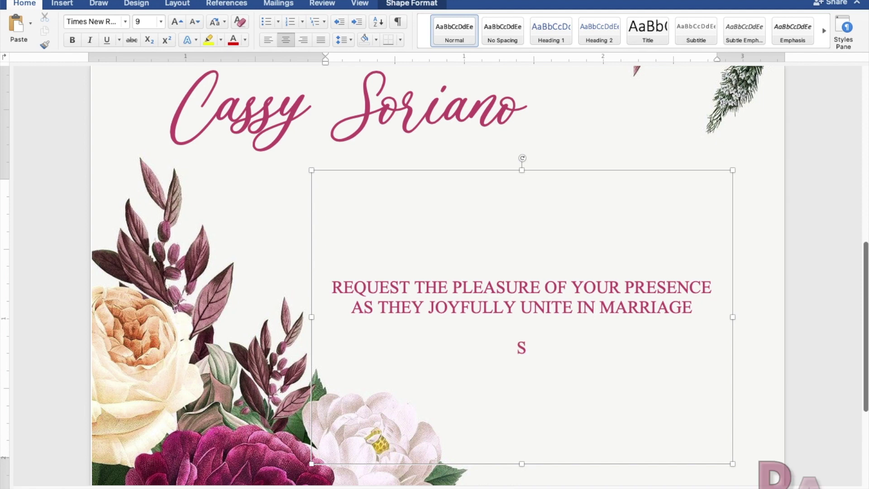
{"action": "type", "text": "SUNDAY"}
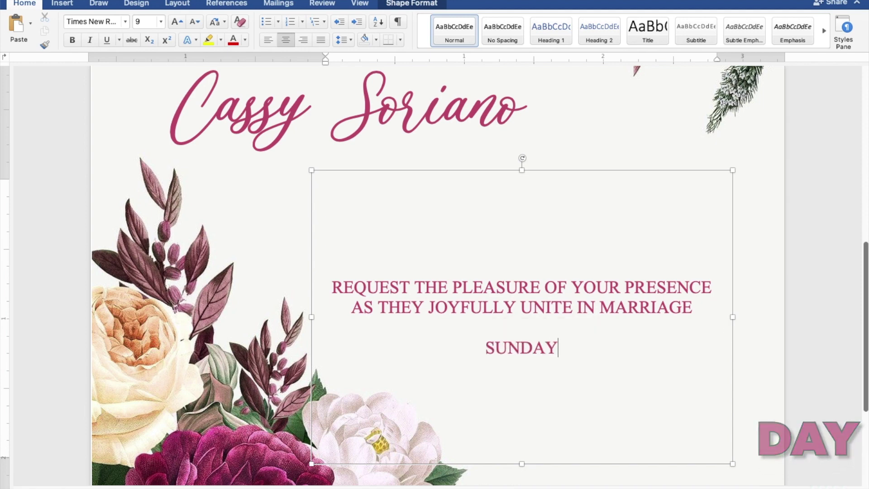
{"action": "key", "text": "Return"}
{"action": "type", "text": "F"}
{"action": "type", "text": "EBRUA"}
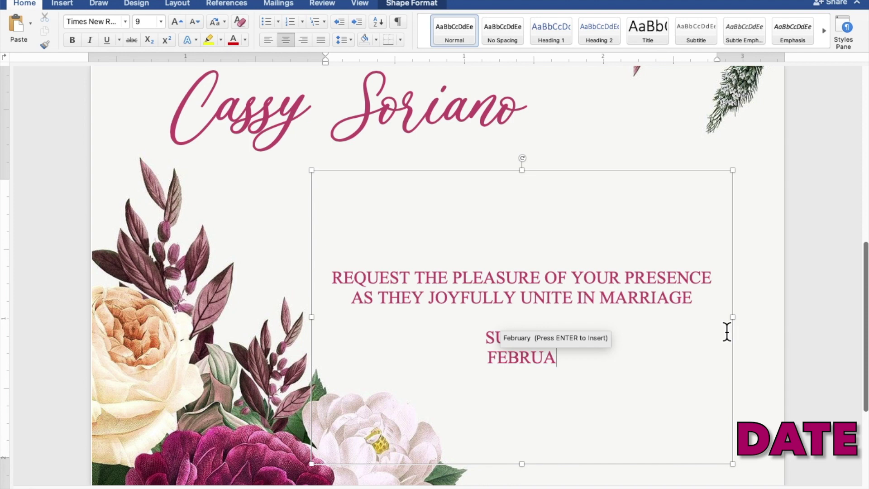
{"action": "type", "text": "RY 27, 2022"}
{"action": "key", "text": "Return"}
Add the ten o'clock time, ST. THOMAS AQUINAS PARISH CHURCH and MANGALDAN PANGASINAN lines.
{"action": "type", "text": "TE"}
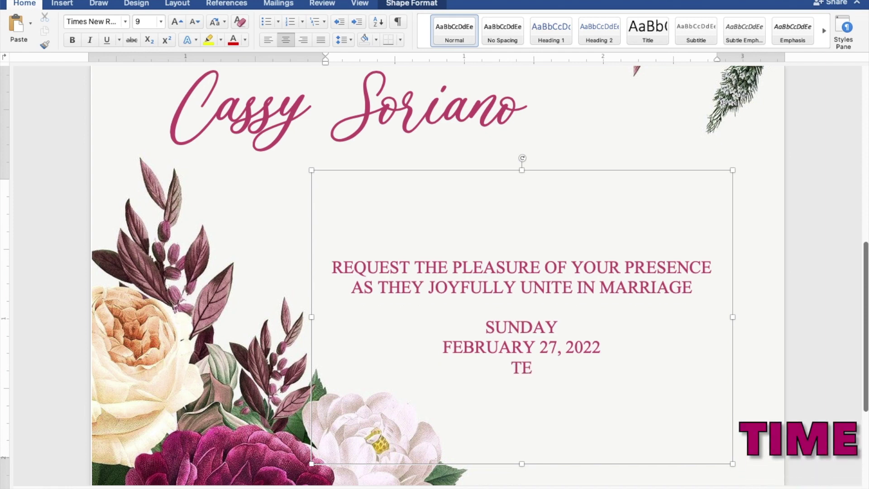
{"action": "type", "text": "'CLOCK IN THEMORNING"}
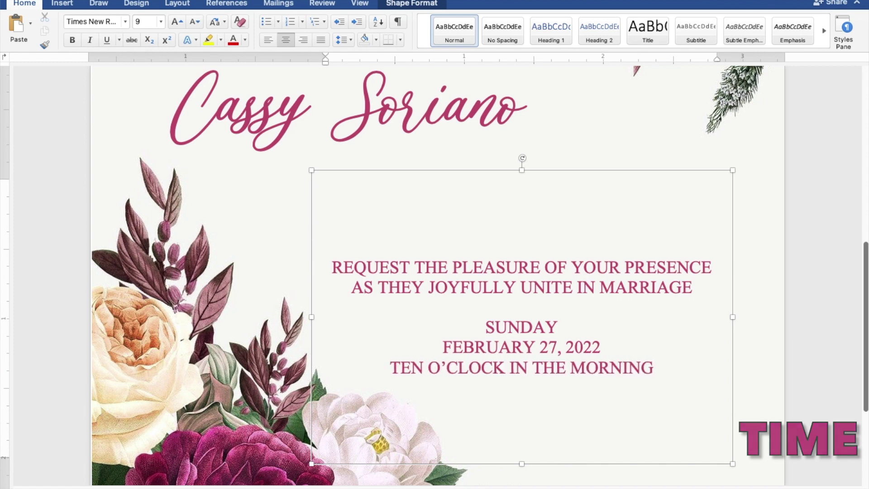
{"action": "key", "text": "Return"}
{"action": "type", "text": "ST"}
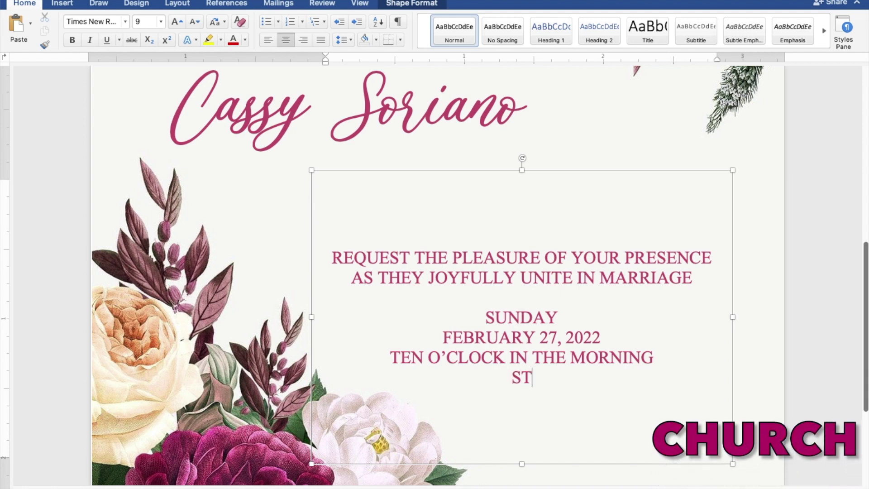
{"action": "type", "text": ". THOMAS AQUINAS "}
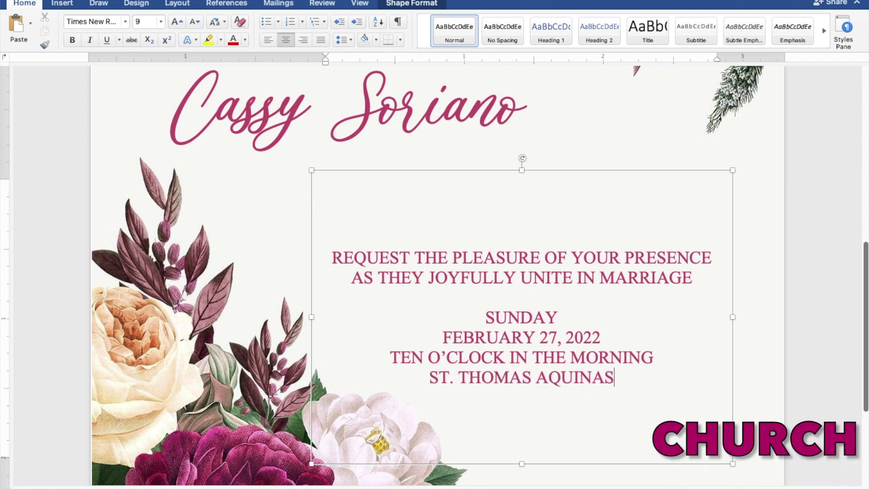
{"action": "type", "text": "PARISH CHURCH"}
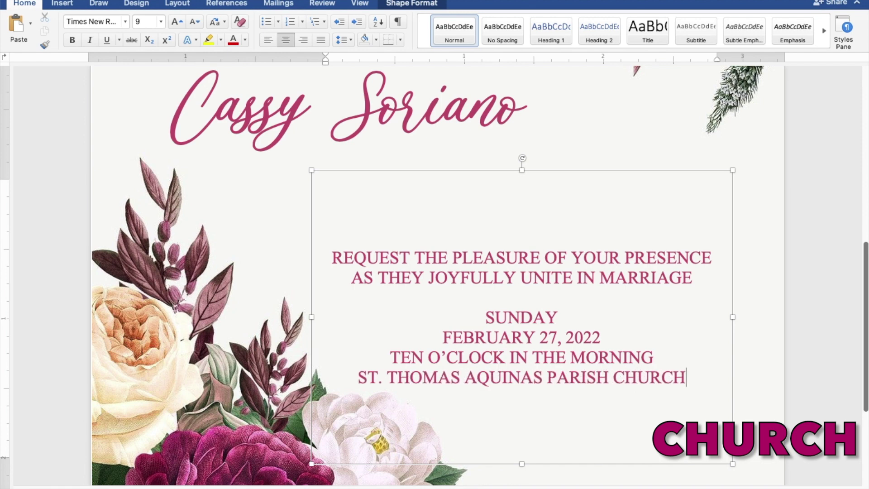
{"action": "key", "text": "Return"}
{"action": "type", "text": "GALDAN PANGASINAN"}
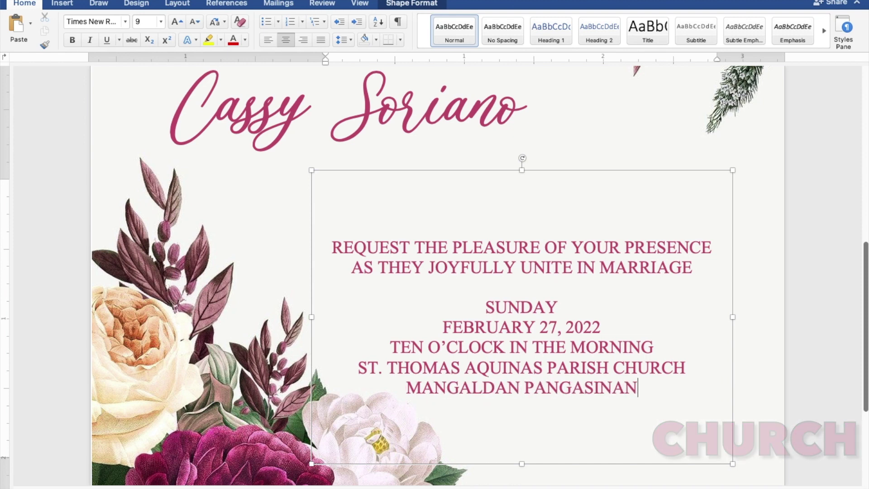
{"action": "key", "text": "Return"}
{"action": "key", "text": "Return"}
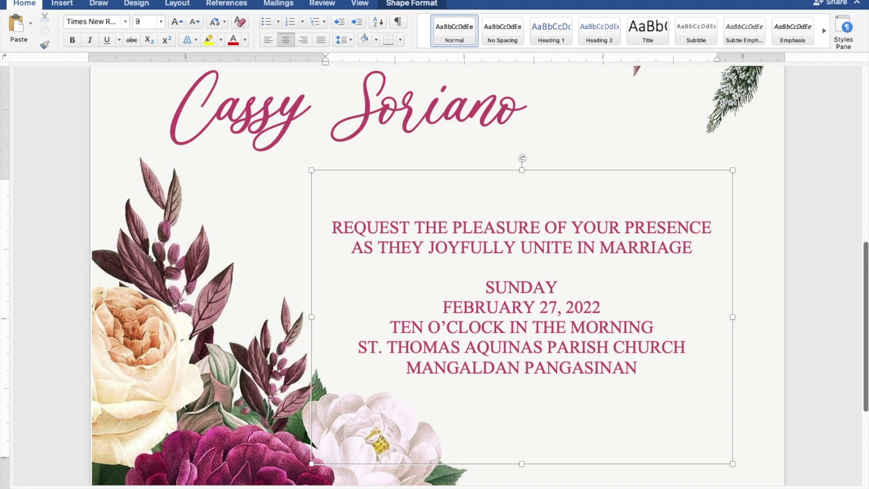
Type 'Reception to follow' beneath MANGALDAN PANGASINAN and select that line.
{"action": "type", "text": "receptio"}
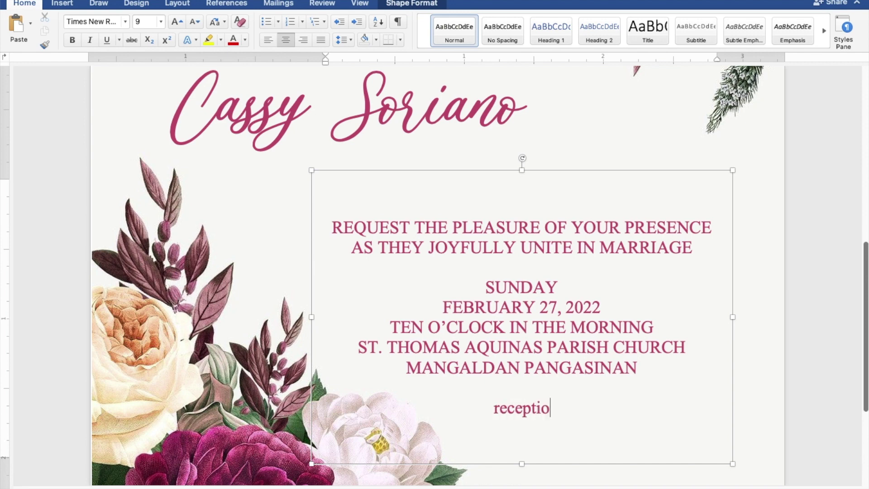
{"action": "type", "text": "n to follow"}
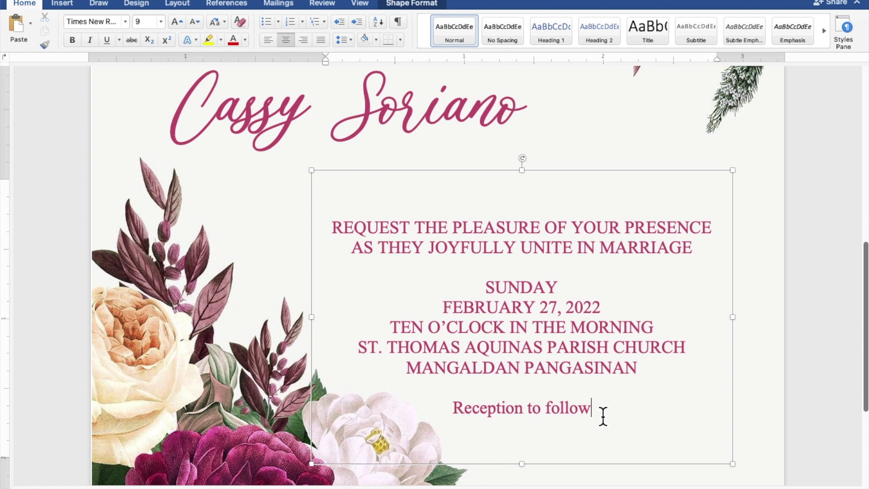
{"action": "left_click_drag", "start_coordinate": [601, 415], "coordinate": [487, 415]}
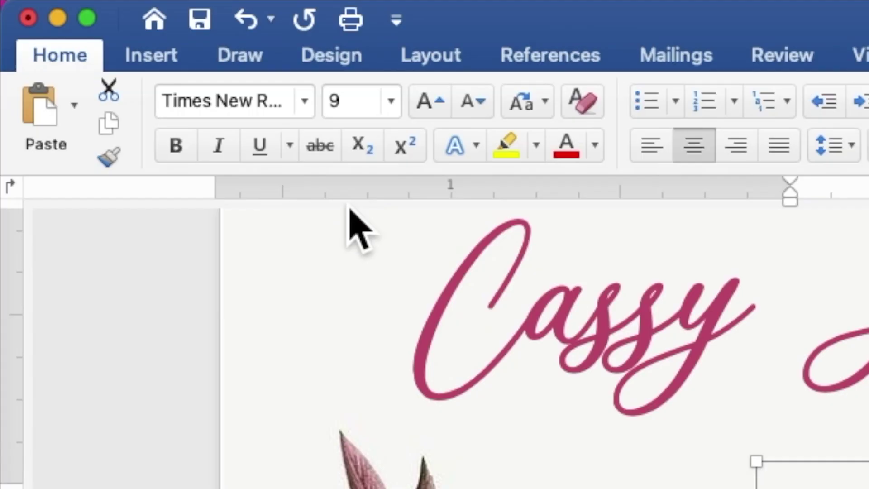
Format the 'Reception to follow' line in Romantic Lovely script at 15 pt.
{"action": "left_click", "coordinate": [126, 23]}
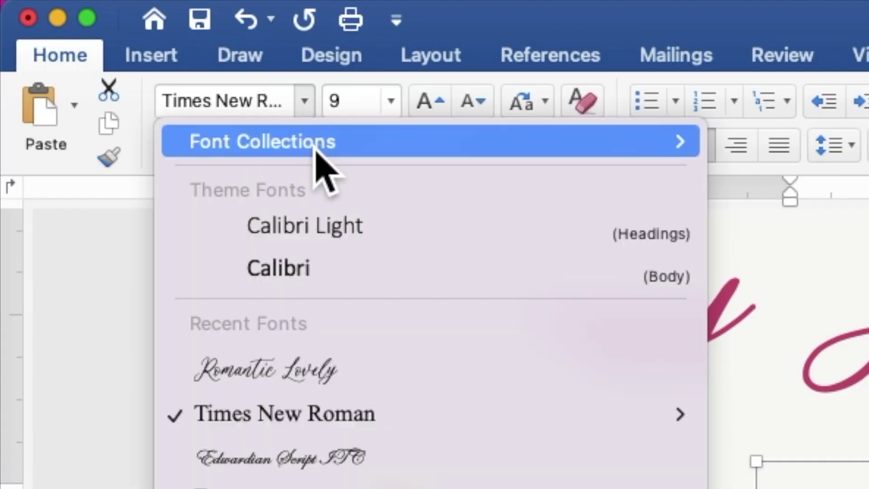
{"action": "left_click", "coordinate": [365, 373]}
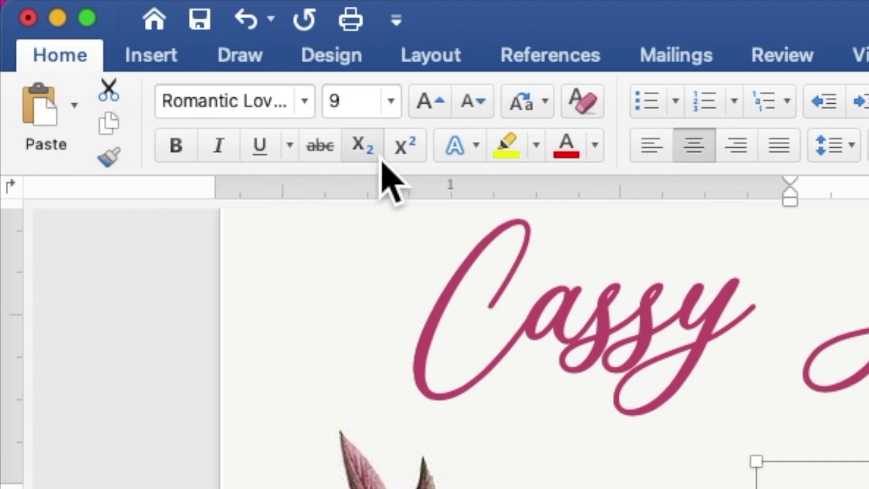
{"action": "left_click", "coordinate": [374, 111]}
{"action": "double_click", "coordinate": [346, 111]}
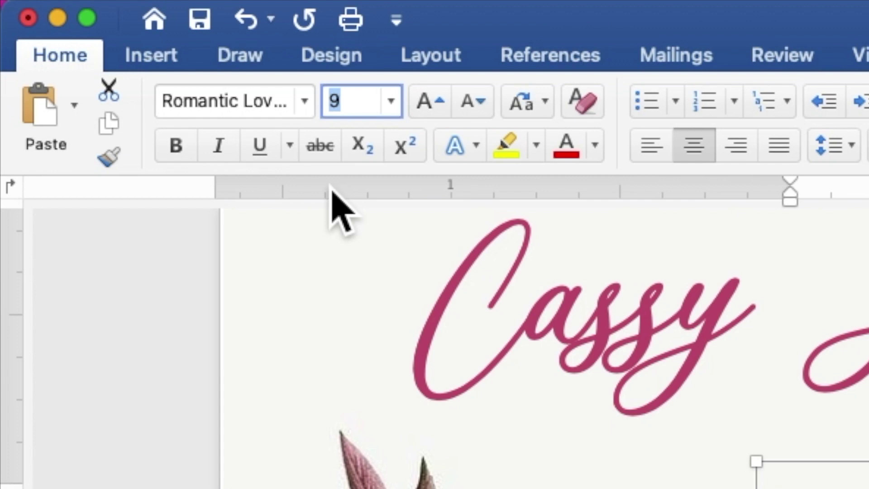
{"action": "type", "text": "15"}
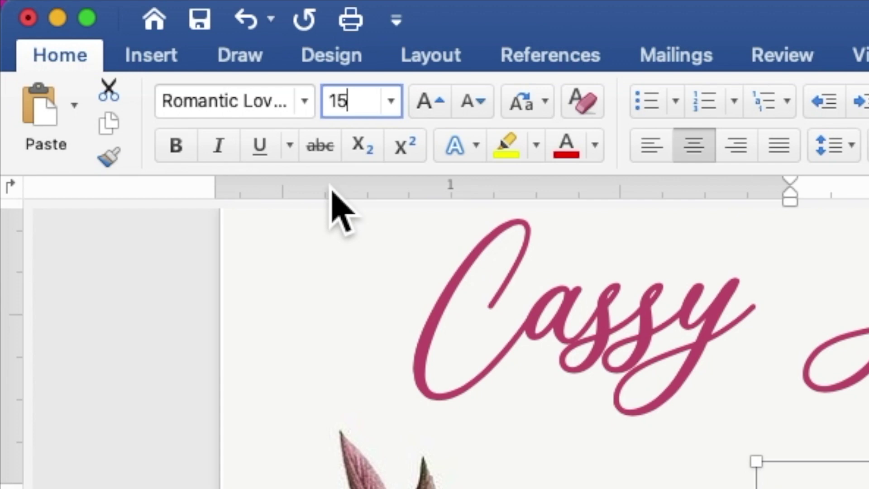
{"action": "key", "text": "Return"}
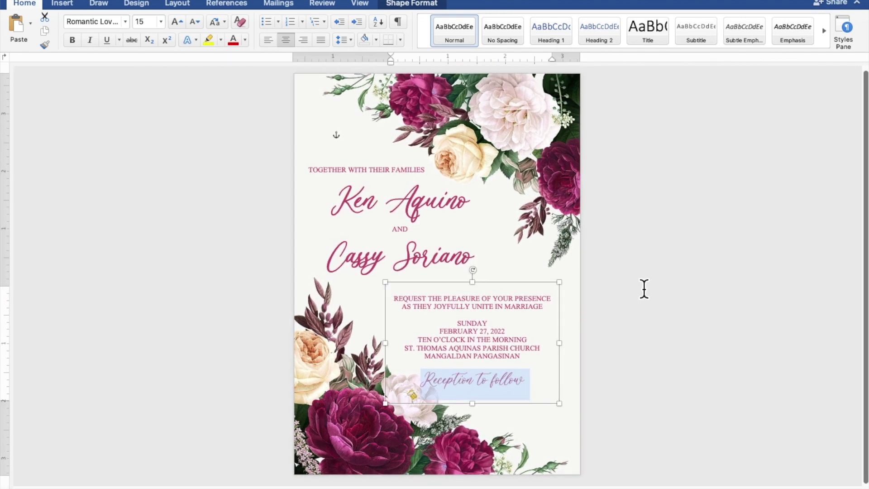
Shift the event details box right and down, then nudge the header and couple names lower and right.
{"action": "left_click_drag", "start_coordinate": [539, 289], "coordinate": [562, 303]}
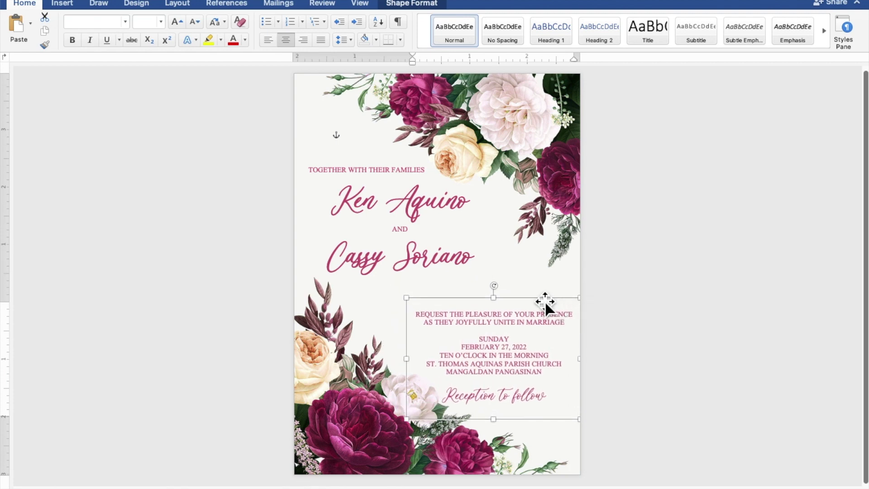
{"action": "left_click_drag", "start_coordinate": [450, 262], "coordinate": [459, 275]}
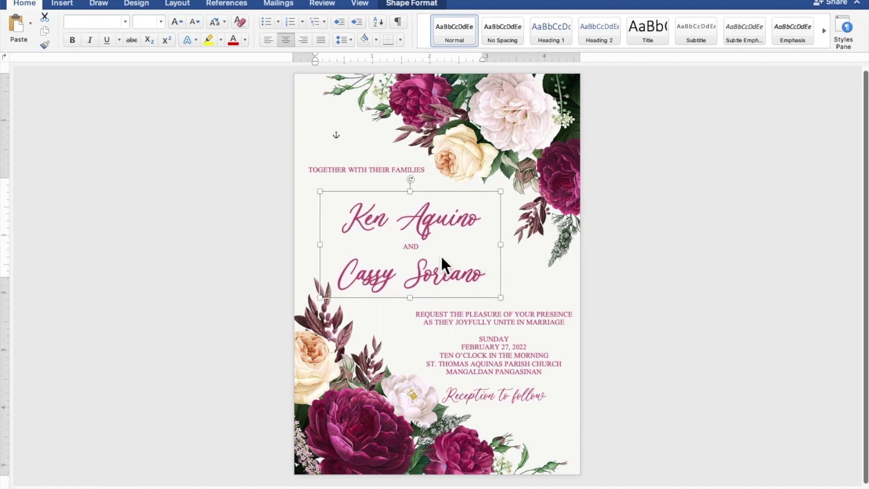
{"action": "left_click", "coordinate": [378, 178]}
{"action": "left_click_drag", "start_coordinate": [378, 178], "coordinate": [378, 185]}
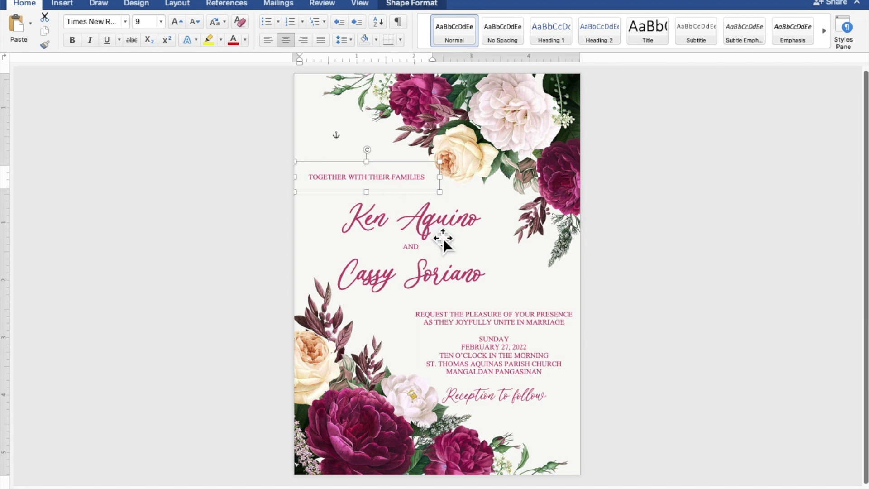
{"action": "left_click_drag", "start_coordinate": [444, 240], "coordinate": [450, 244]}
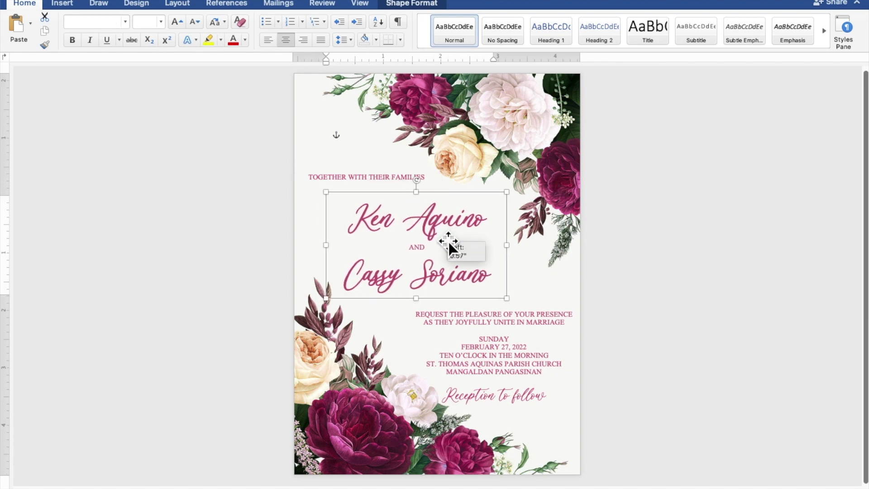
{"action": "left_click_drag", "start_coordinate": [448, 240], "coordinate": [449, 241]}
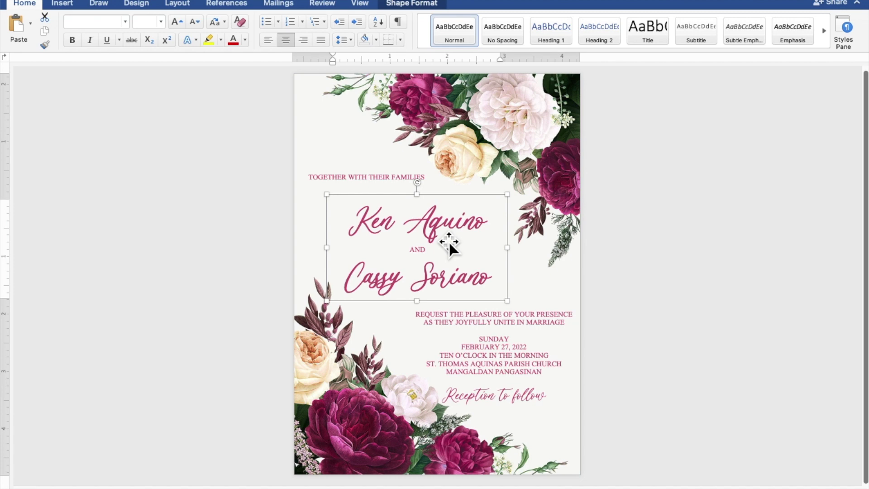
{"action": "left_click", "coordinate": [714, 267]}
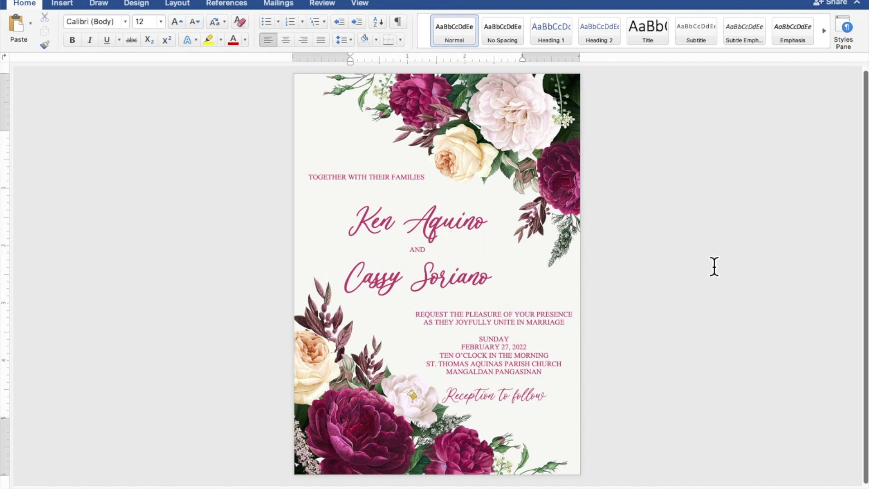